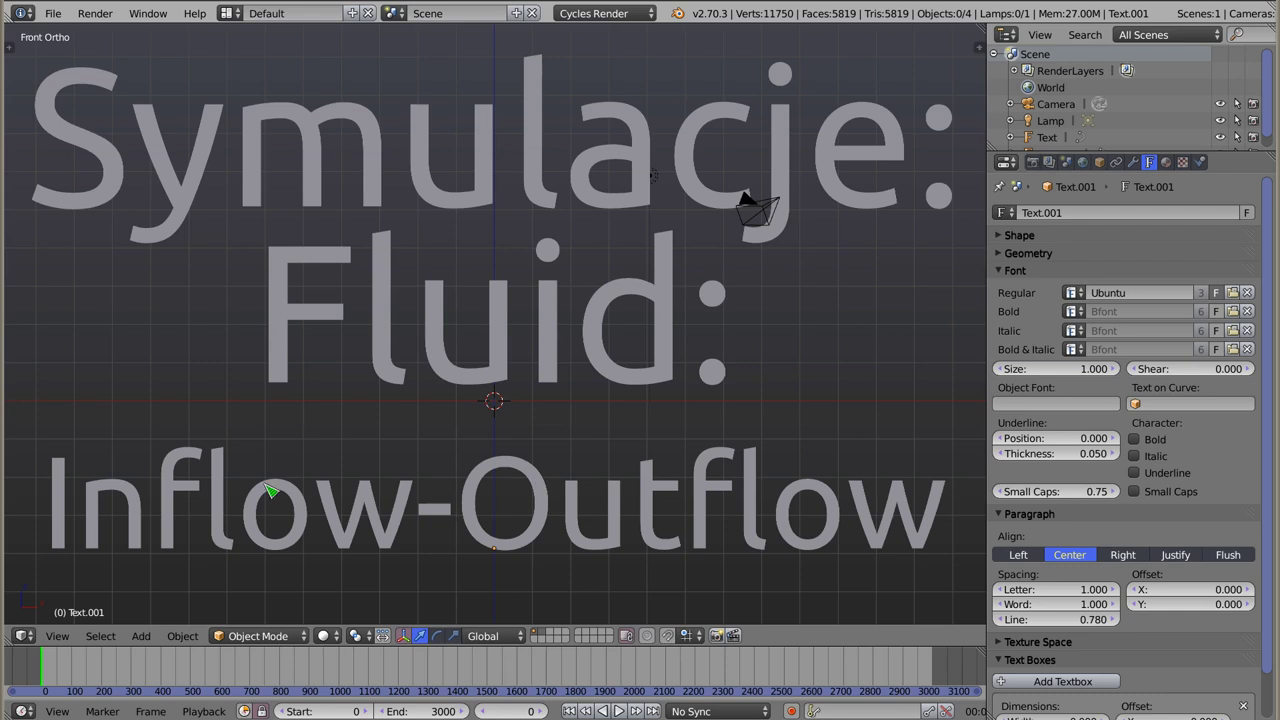
# Step: Quit the title-card scene with Ctrl+Q to reach the fluid domain cube and icosphere scene
pyautogui.hotkey('ctrl', 'q')
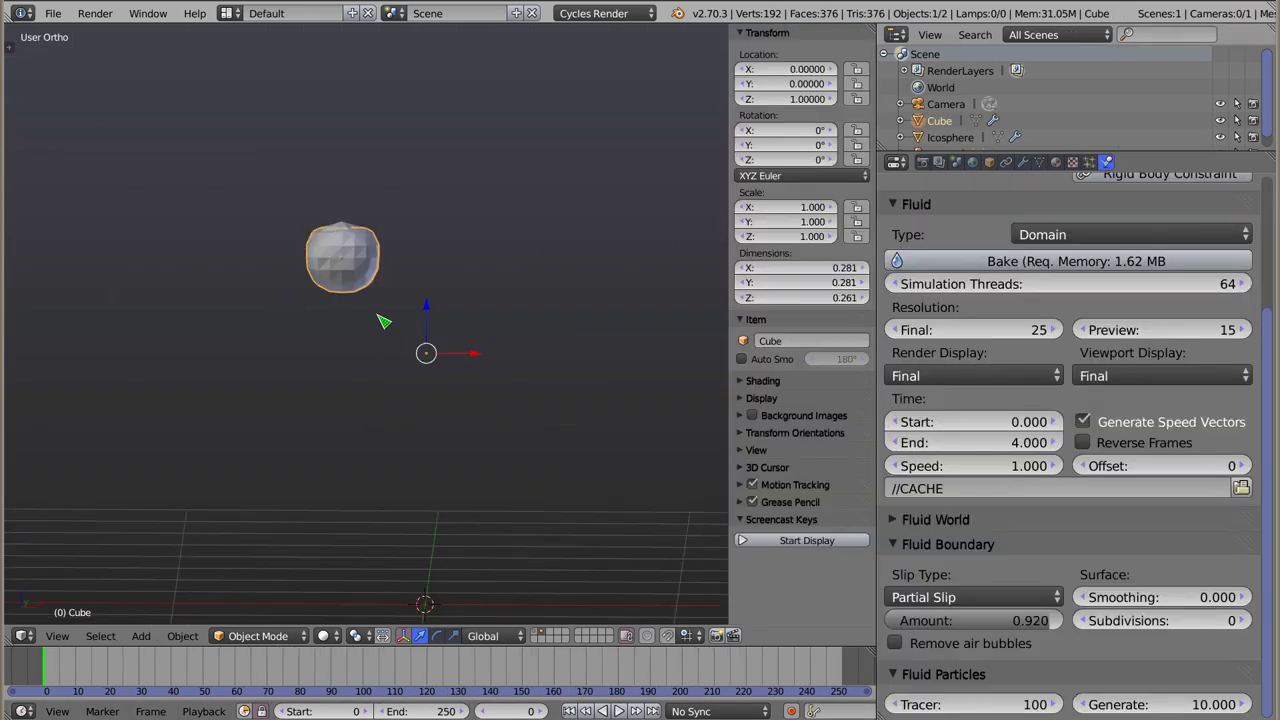
# Step: View the scene from the front, reposition it, and play the existing fluid simulation
pyautogui.press('KP_1')
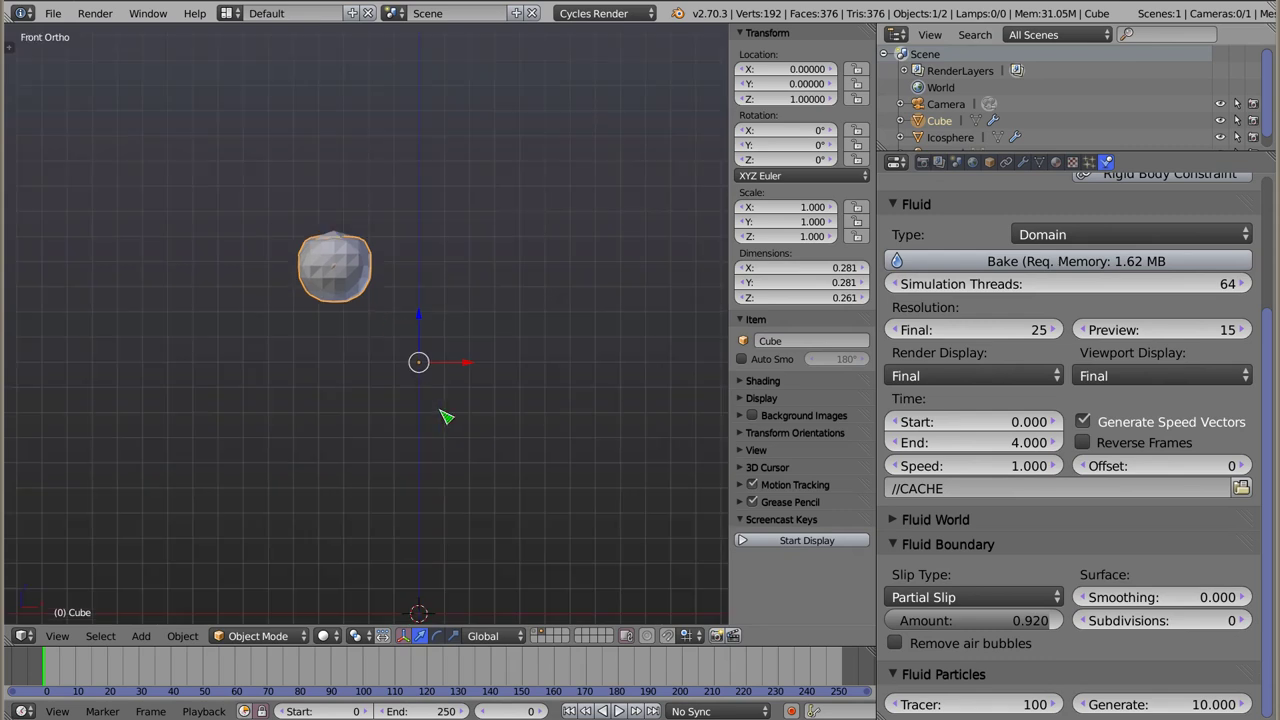
pyautogui.keyDown('shift'); pyautogui.moveTo(446, 417); pyautogui.dragTo(346, 250, button='middle'); pyautogui.keyUp('shift')
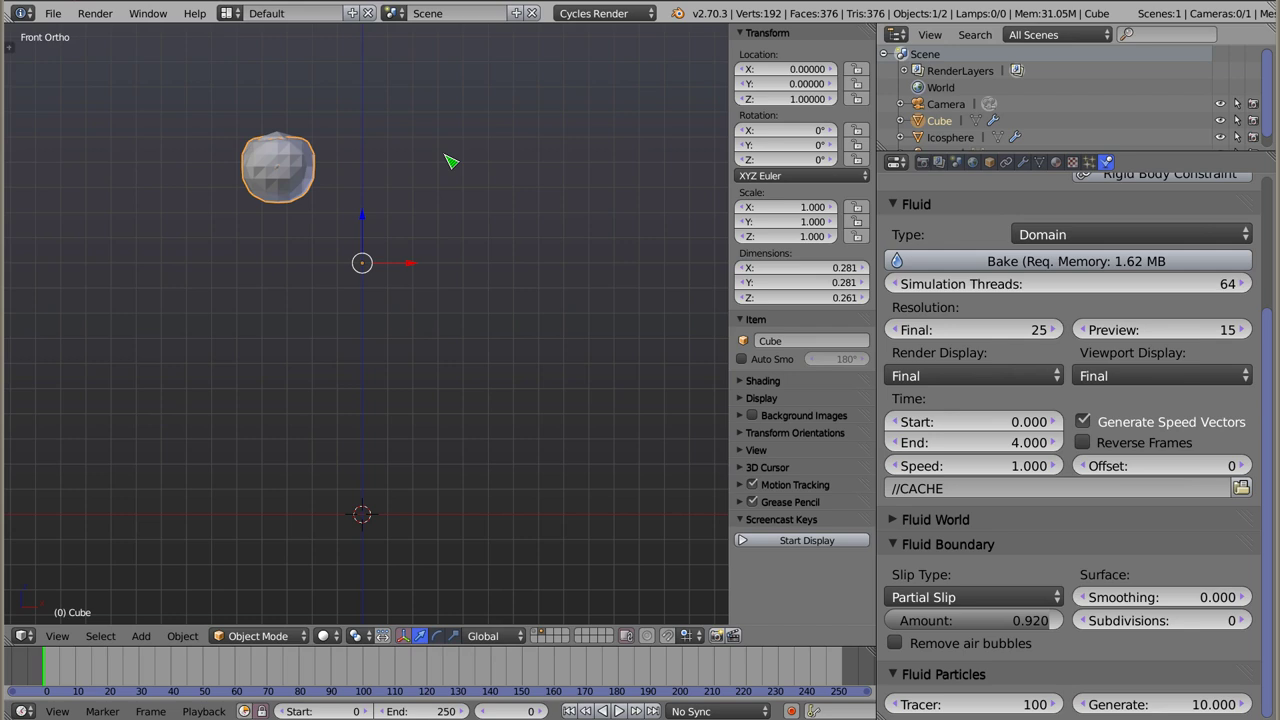
pyautogui.hotkey('alt', 'a')
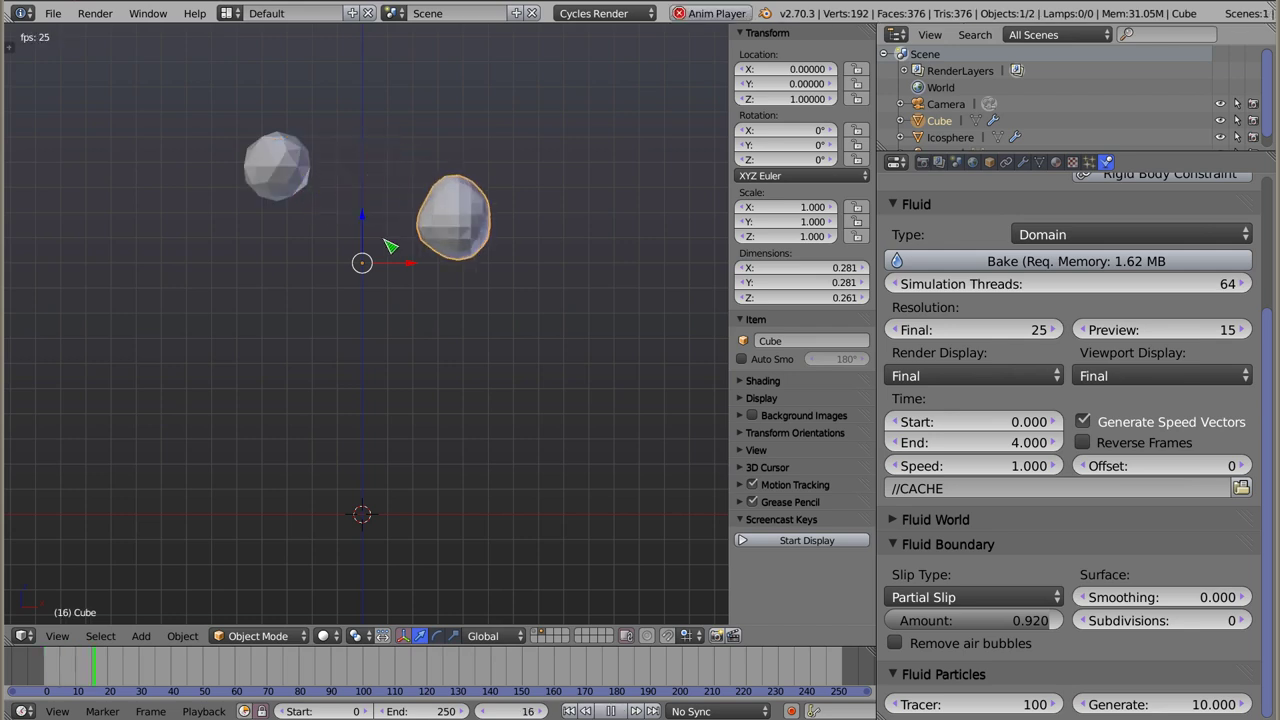
pyautogui.moveTo(406, 348); pyautogui.dragTo(333, 330, button='middle')
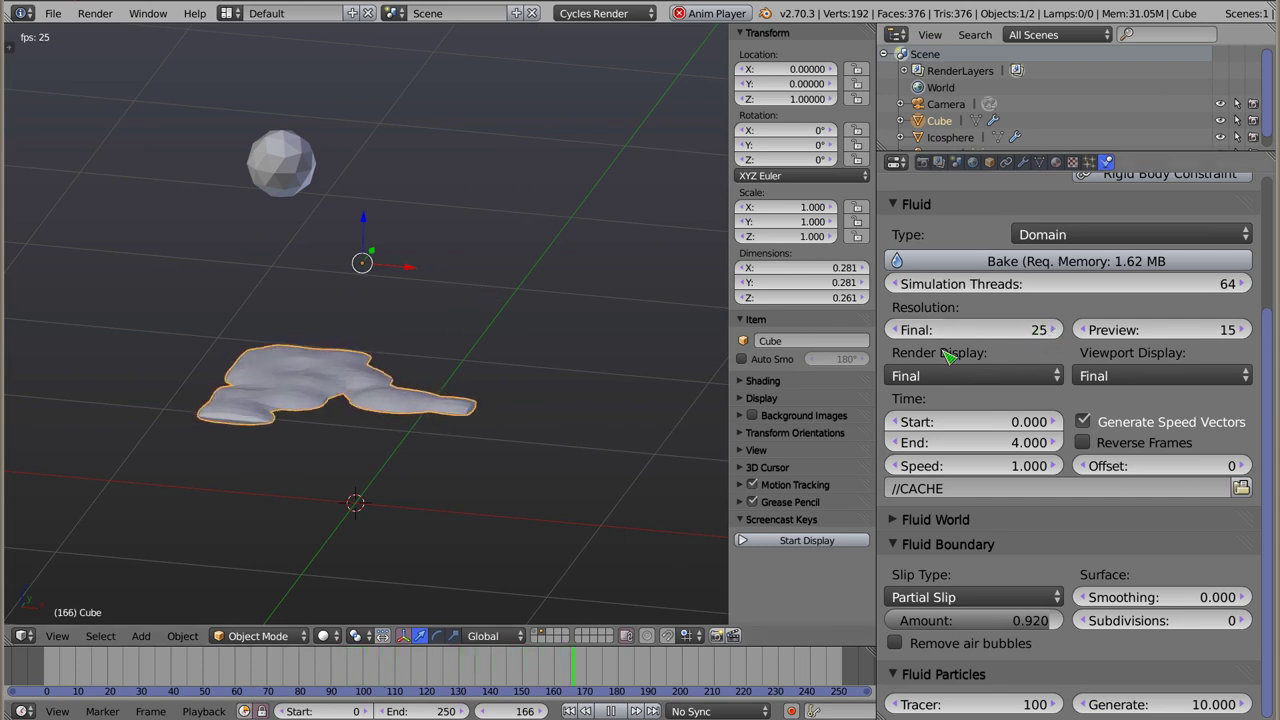
# Step: Select the Icosphere to show its Fluid settings, then stop playback and rewind to frame 0
pyautogui.rightClick(277, 157)
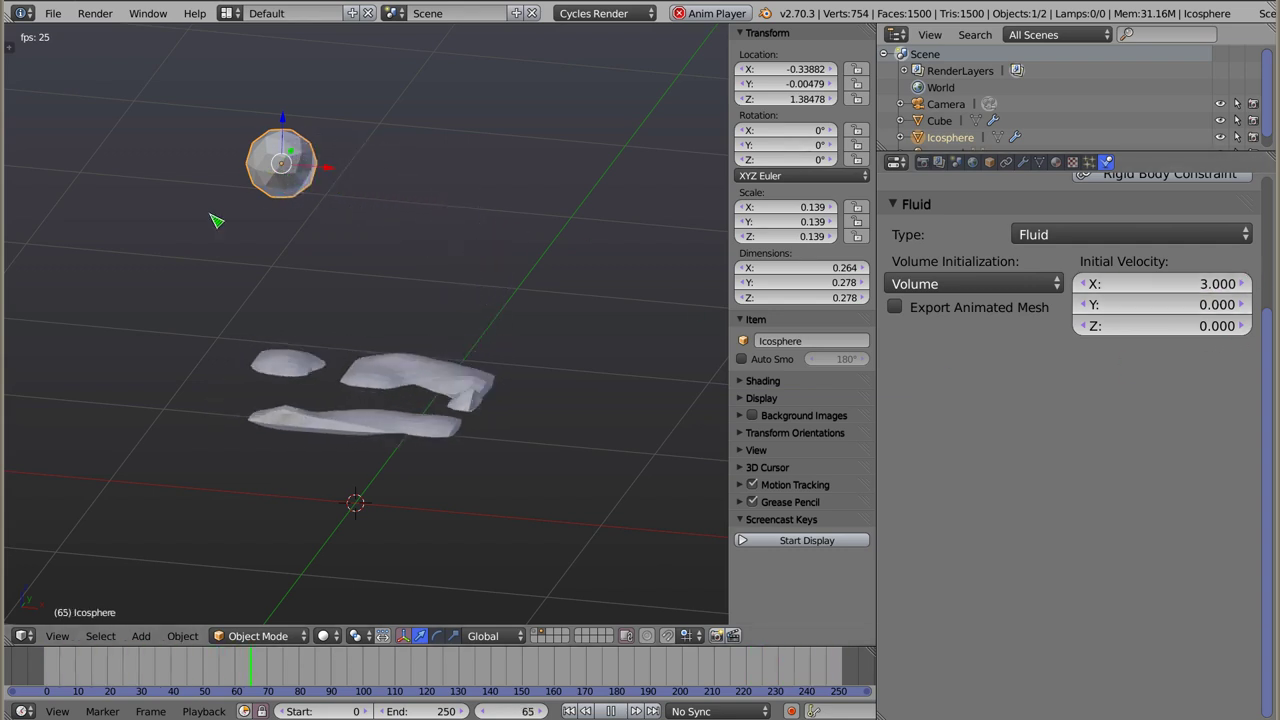
pyautogui.press('Escape')
pyautogui.press('KP_5')
pyautogui.moveTo(320, 235)
pyautogui.mouseDown(button='middle')
pyautogui.moveTo(523, 409)
pyautogui.moveTo(543, 389)
pyautogui.moveTo(407, 296)
pyautogui.mouseUp(button='middle')
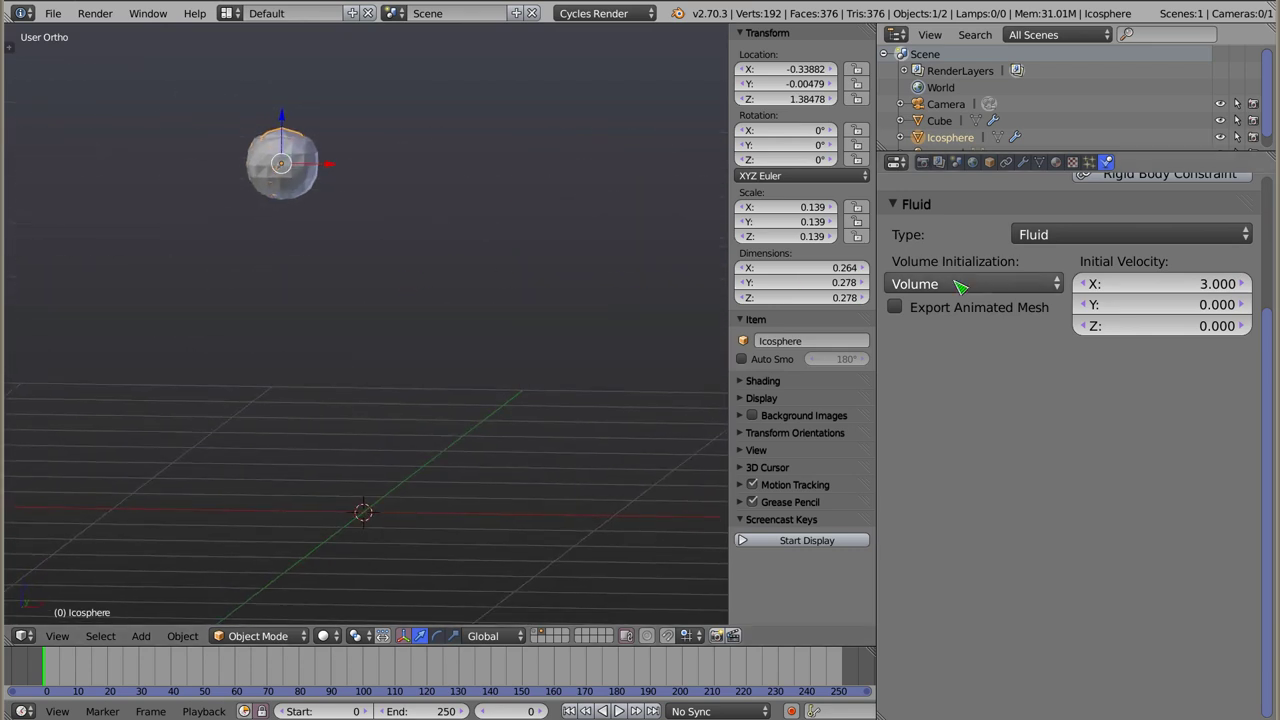
pyautogui.scroll(3, 1033, 524)
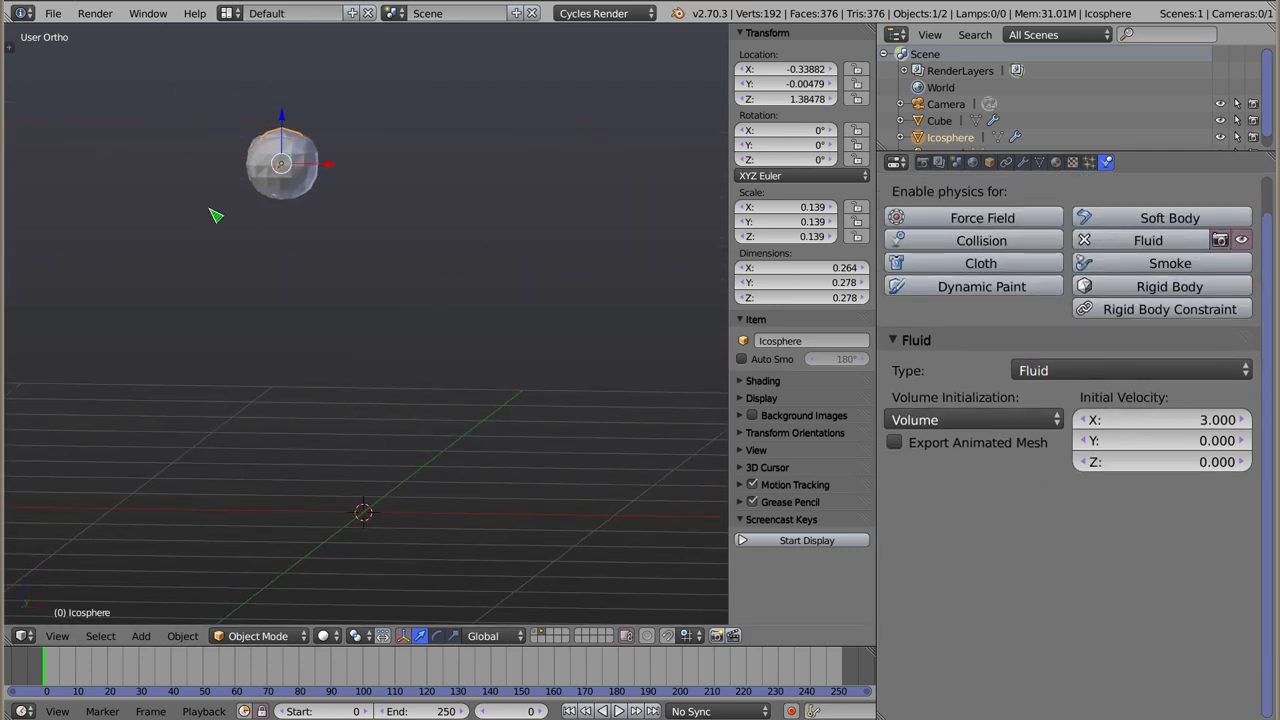
pyautogui.rightClick(275, 175)
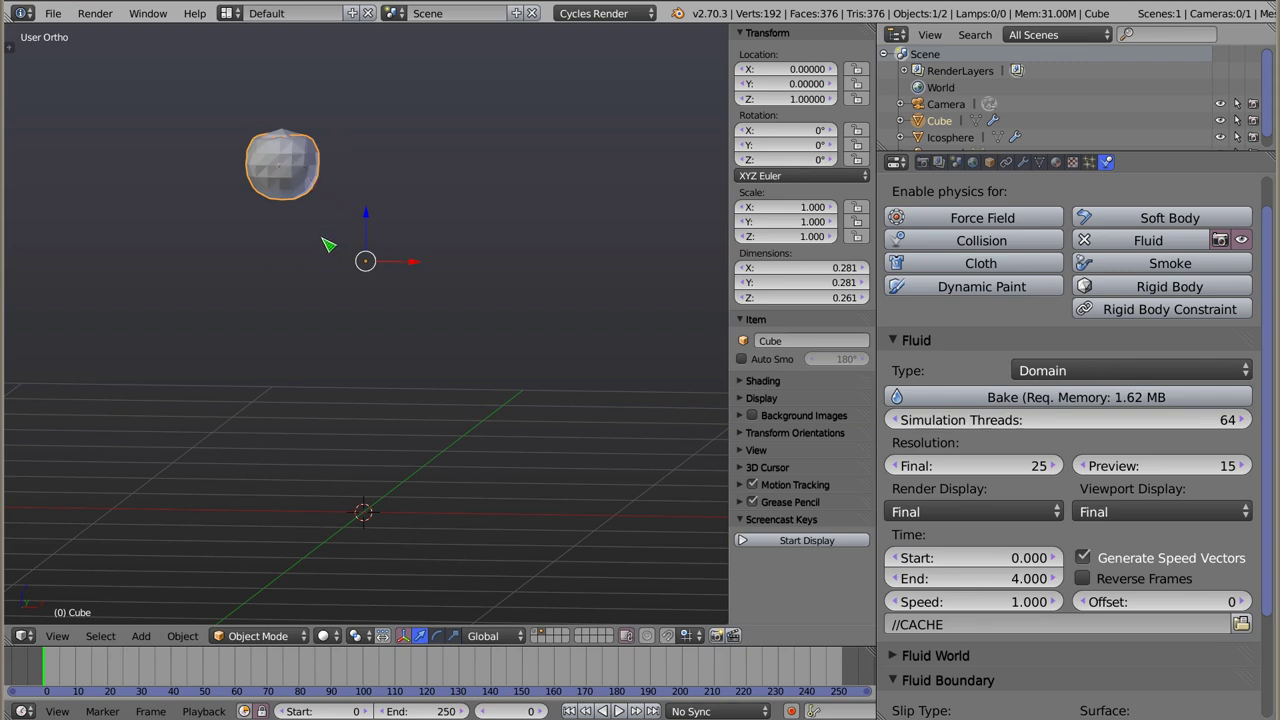
pyautogui.rightClick(290, 155)
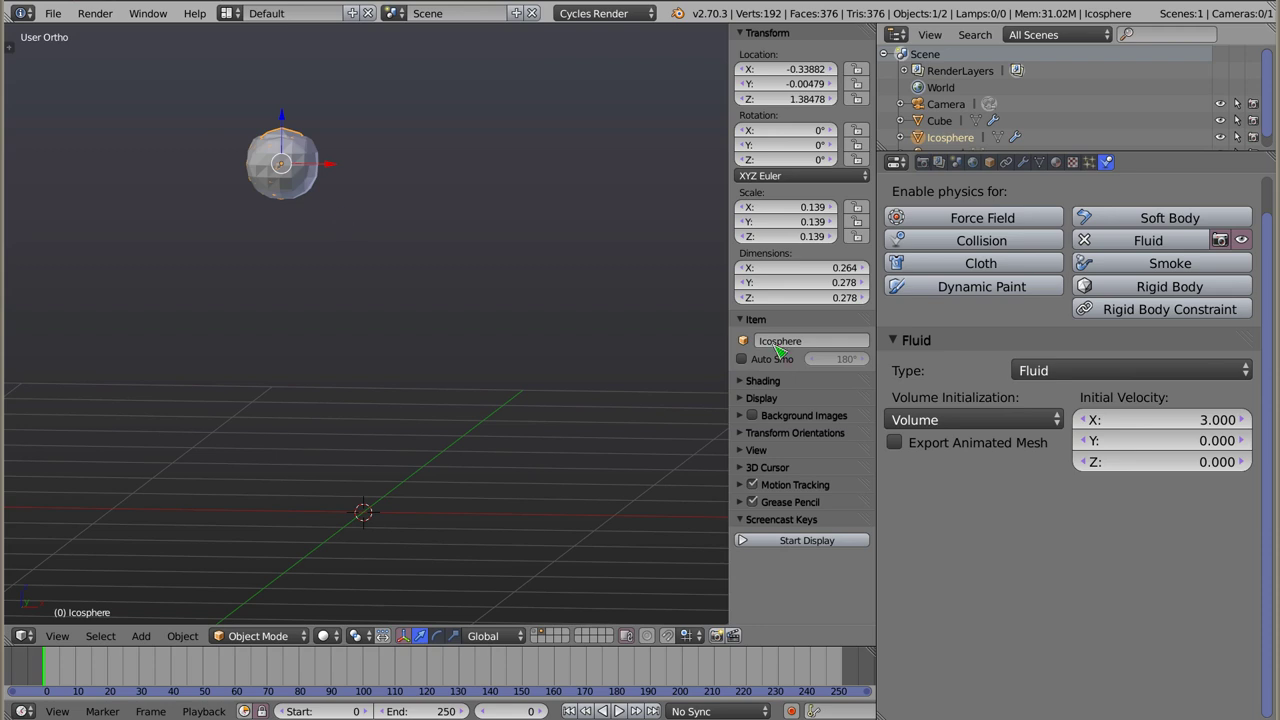
# Step: Make the Icosphere an Inflow with X velocity 0, then bake the Cube domain
pyautogui.click(1050, 372)
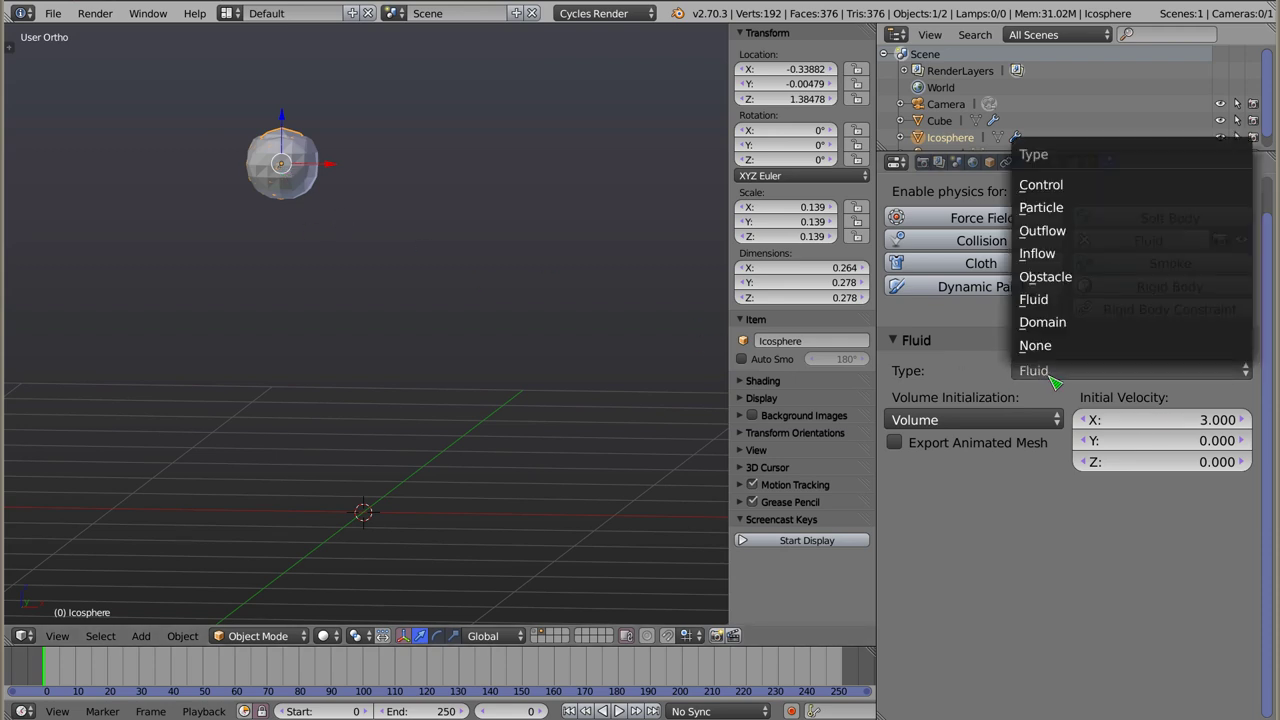
pyautogui.click(1098, 260)
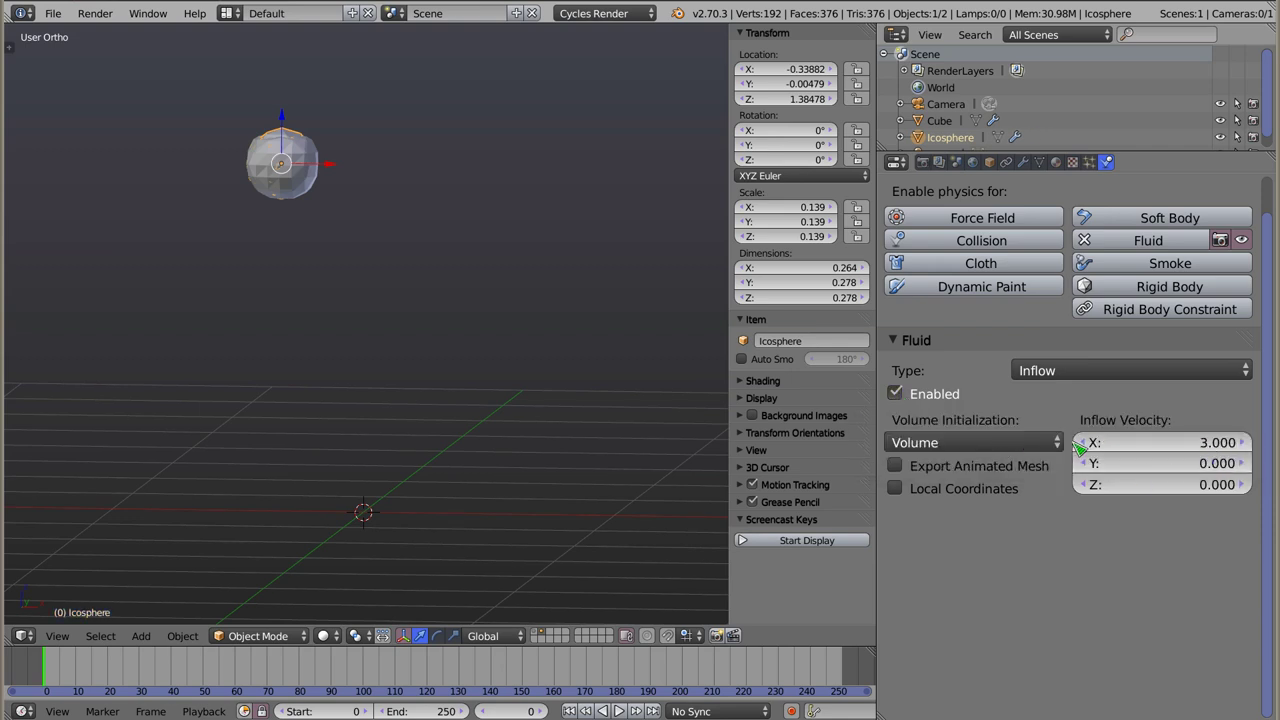
pyautogui.click(1160, 442)
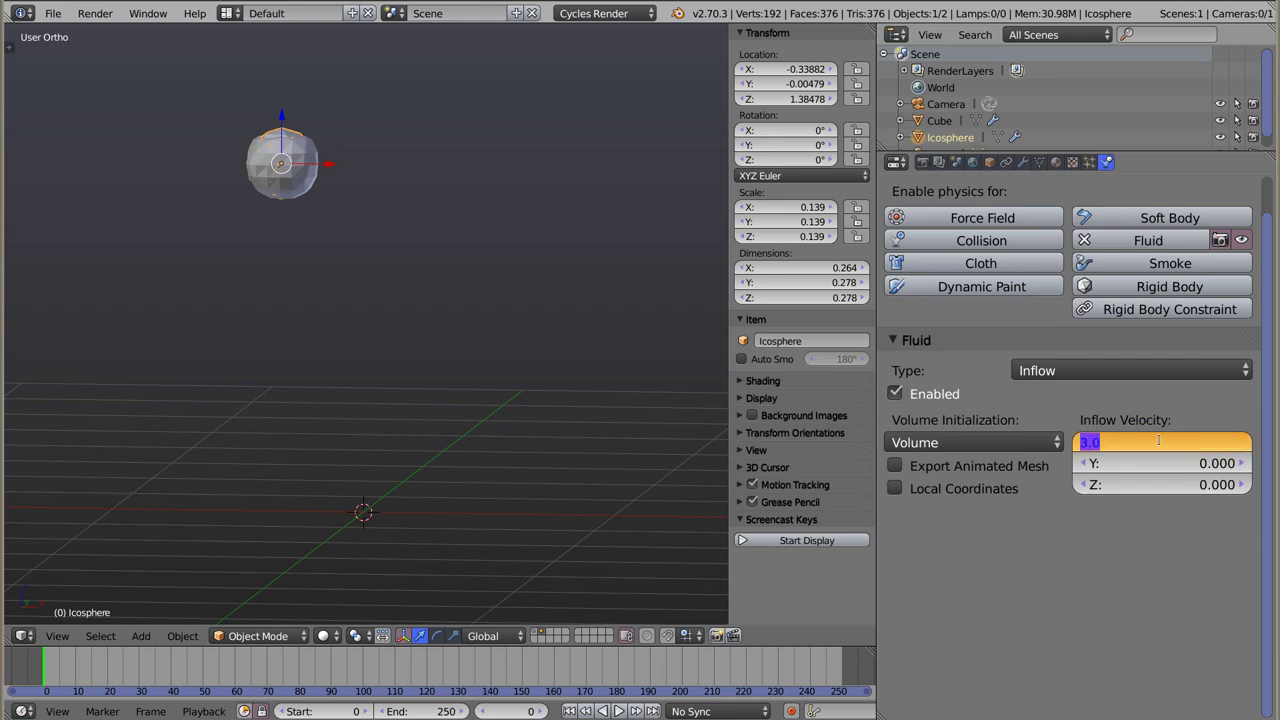
pyautogui.press('Escape')
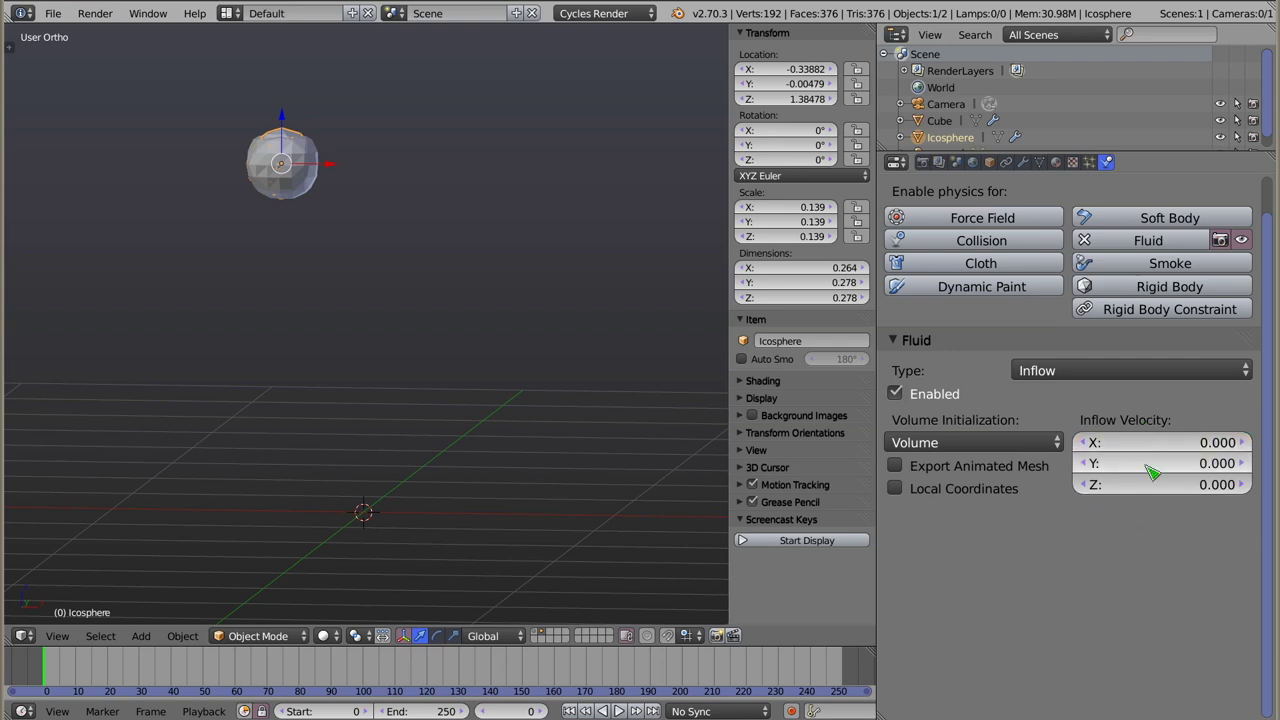
pyautogui.rightClick(288, 192)
pyautogui.click(972, 398)
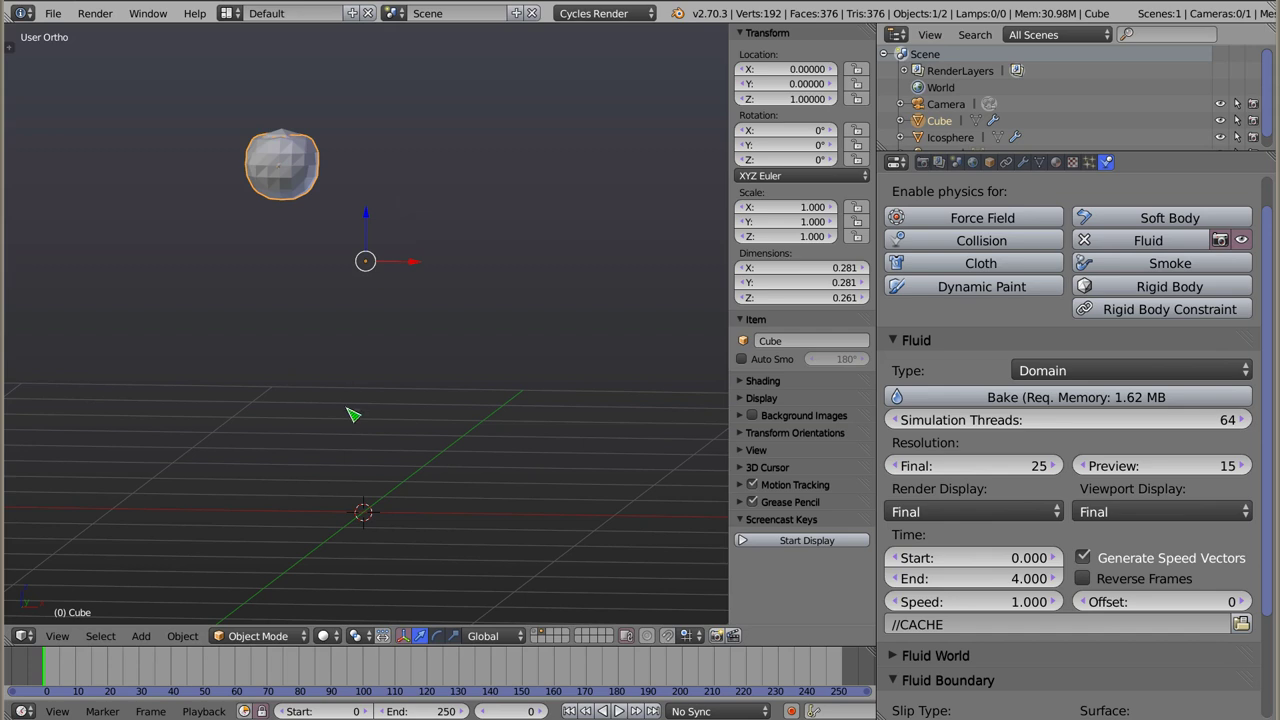
# Step: Play the baked inflow simulation, inspecting the Icosphere and Cube, then stop and rewind to frame 0
pyautogui.hotkey('alt', 'a')
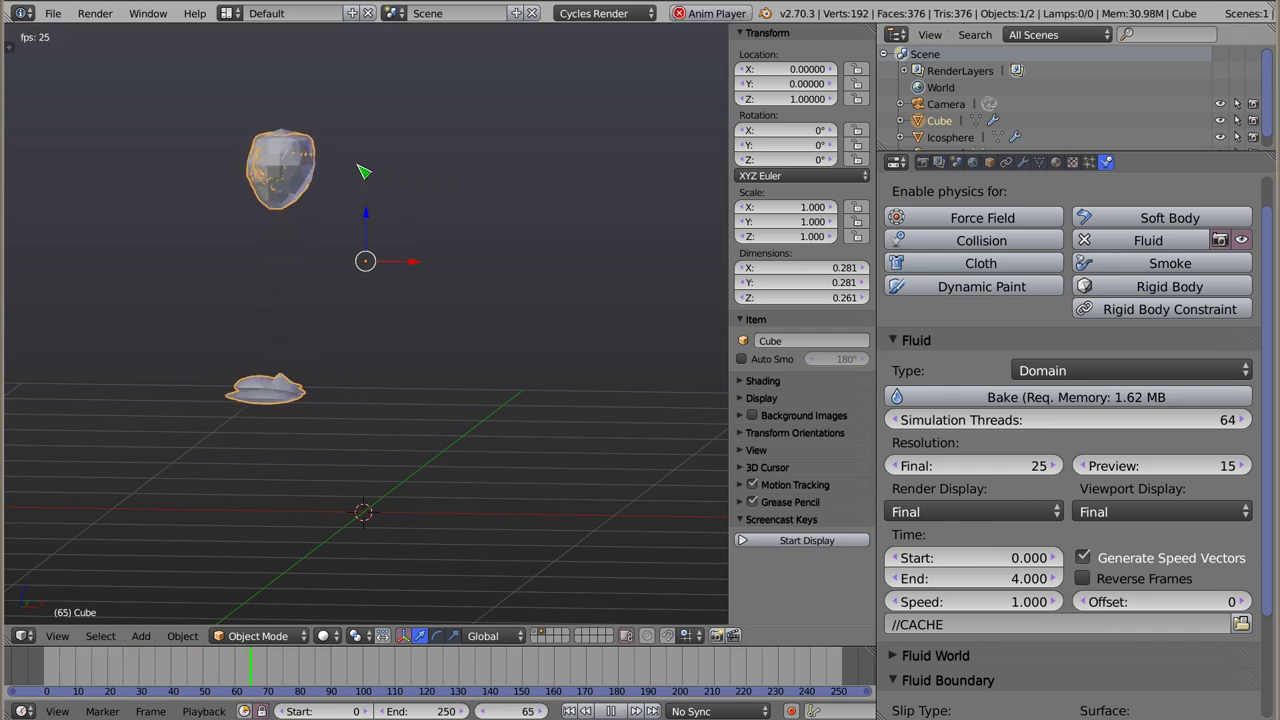
pyautogui.scroll(3, 279, 163)
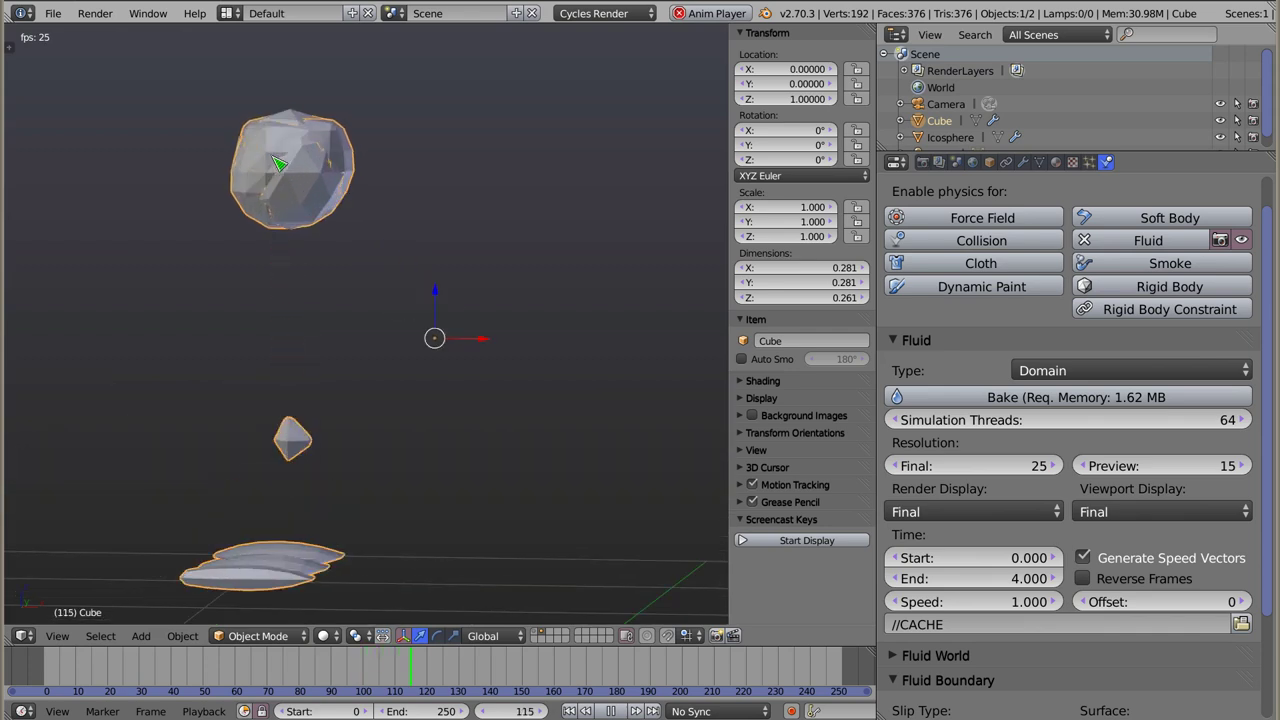
pyautogui.rightClick(306, 220)
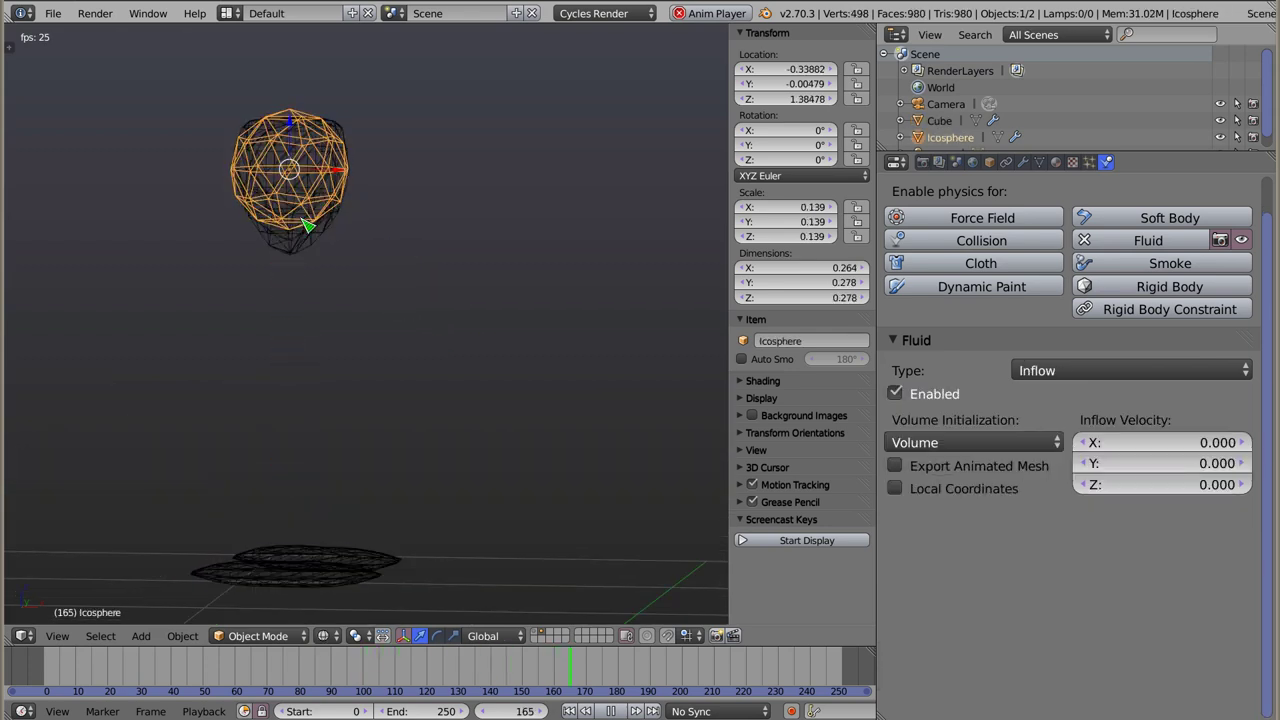
pyautogui.rightClick(305, 260)
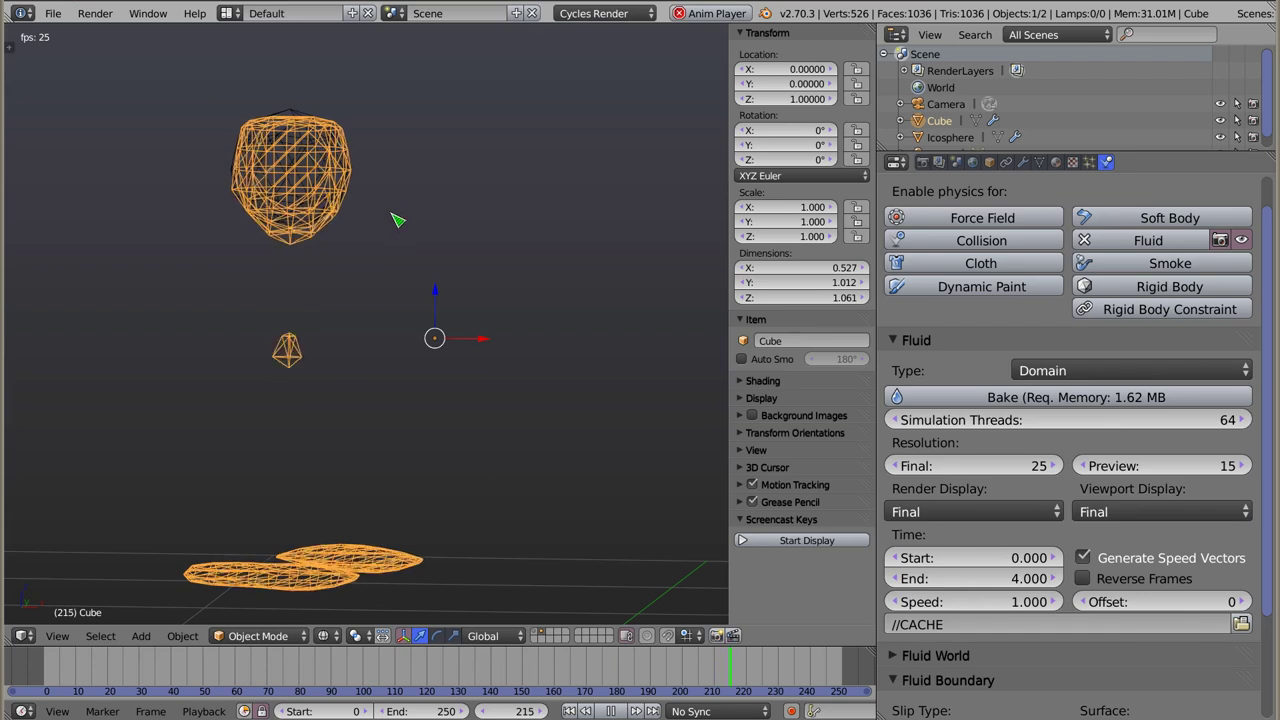
pyautogui.moveTo(329, 238); pyautogui.dragTo(329, 214, button='middle')
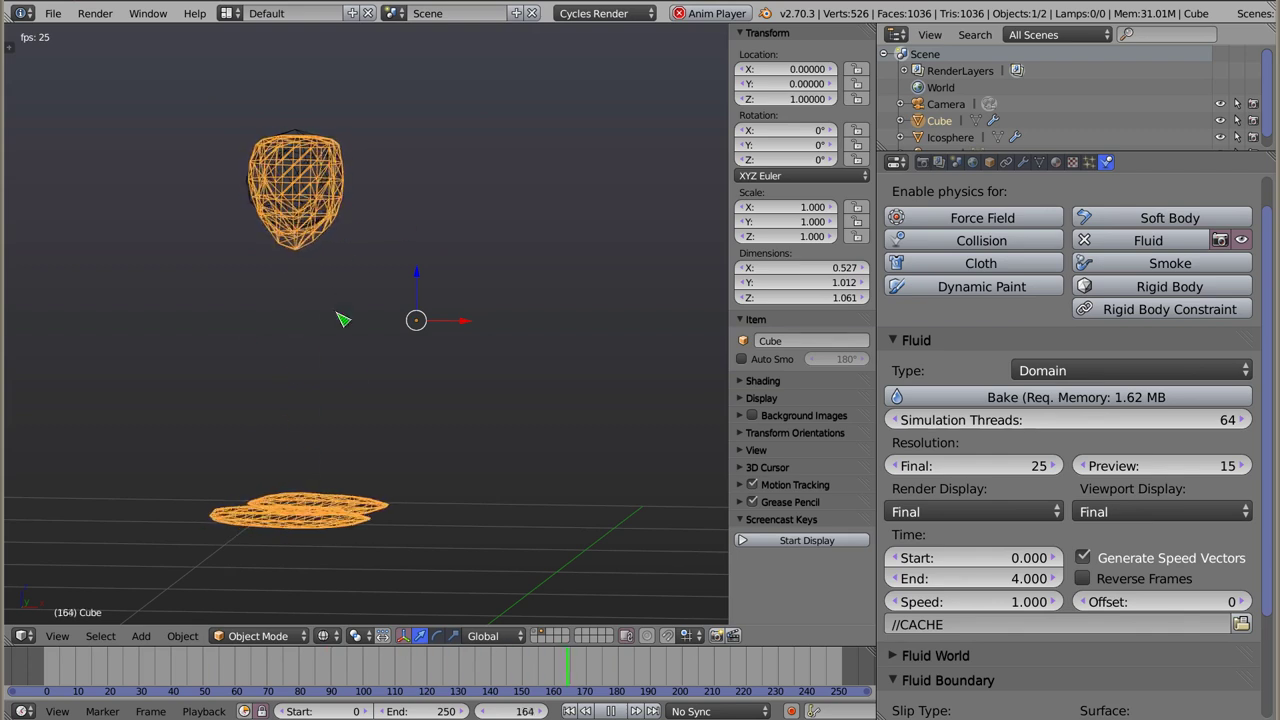
pyautogui.press('Escape')
# Step: Set the Icosphere's inflow Z velocity to -5 and start baking the Cube domain
pyautogui.rightClick(306, 168)
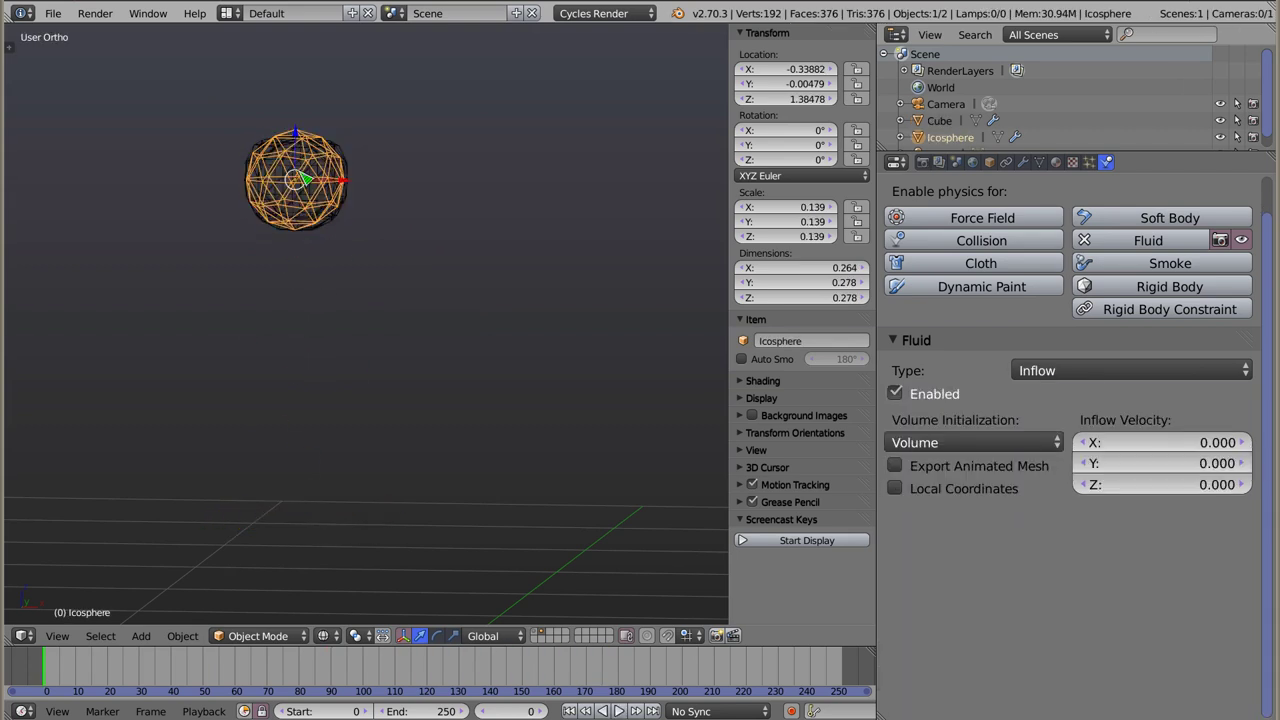
pyautogui.click(1160, 485)
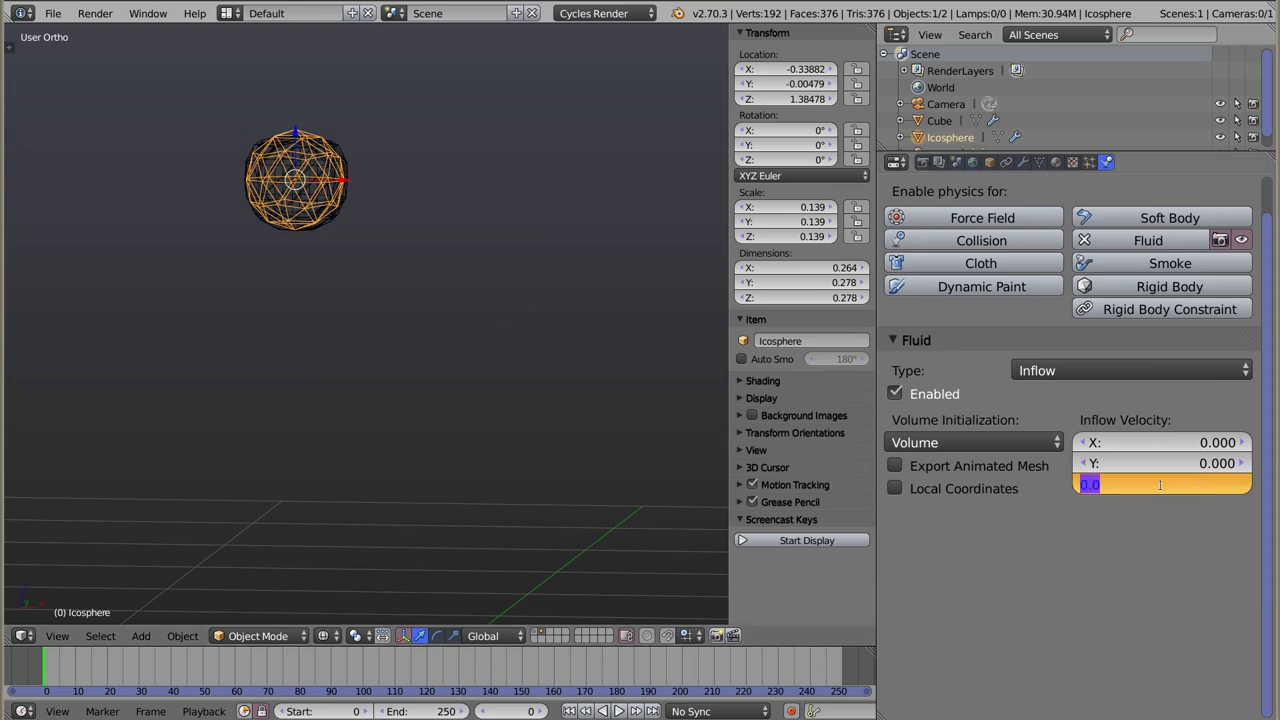
pyautogui.write('-5')
pyautogui.press('Return')
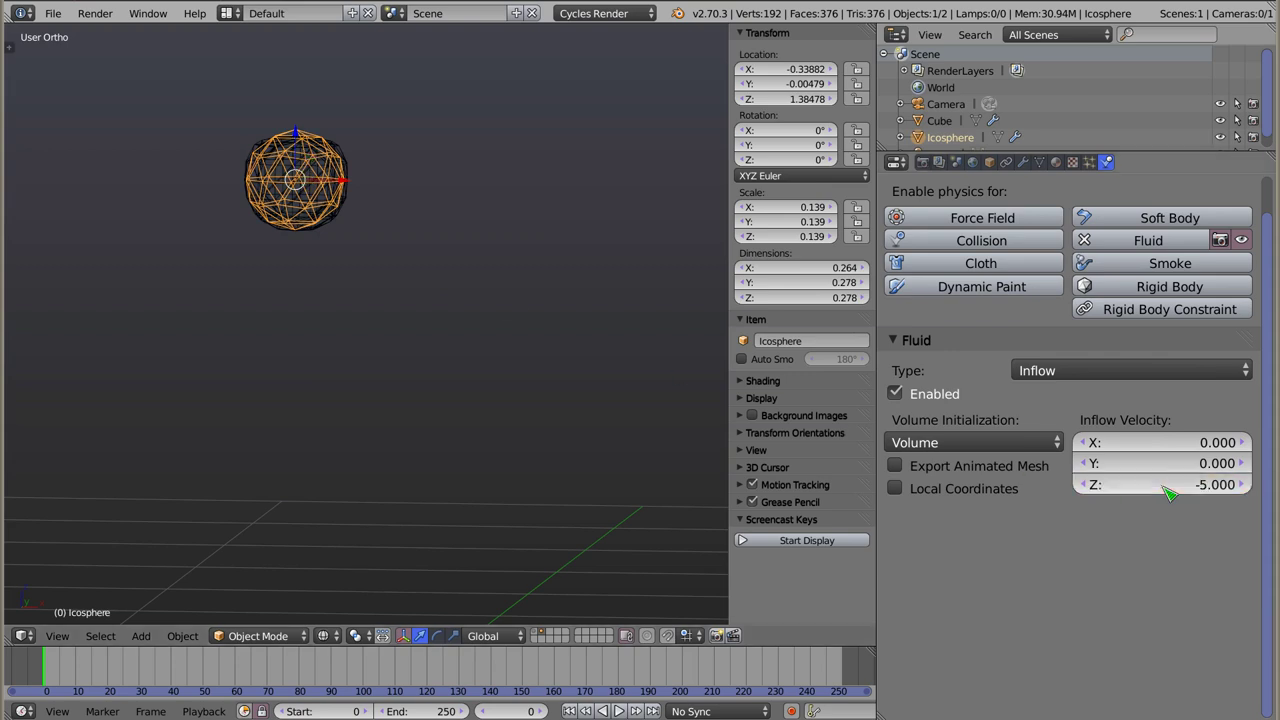
pyautogui.click(939, 120)
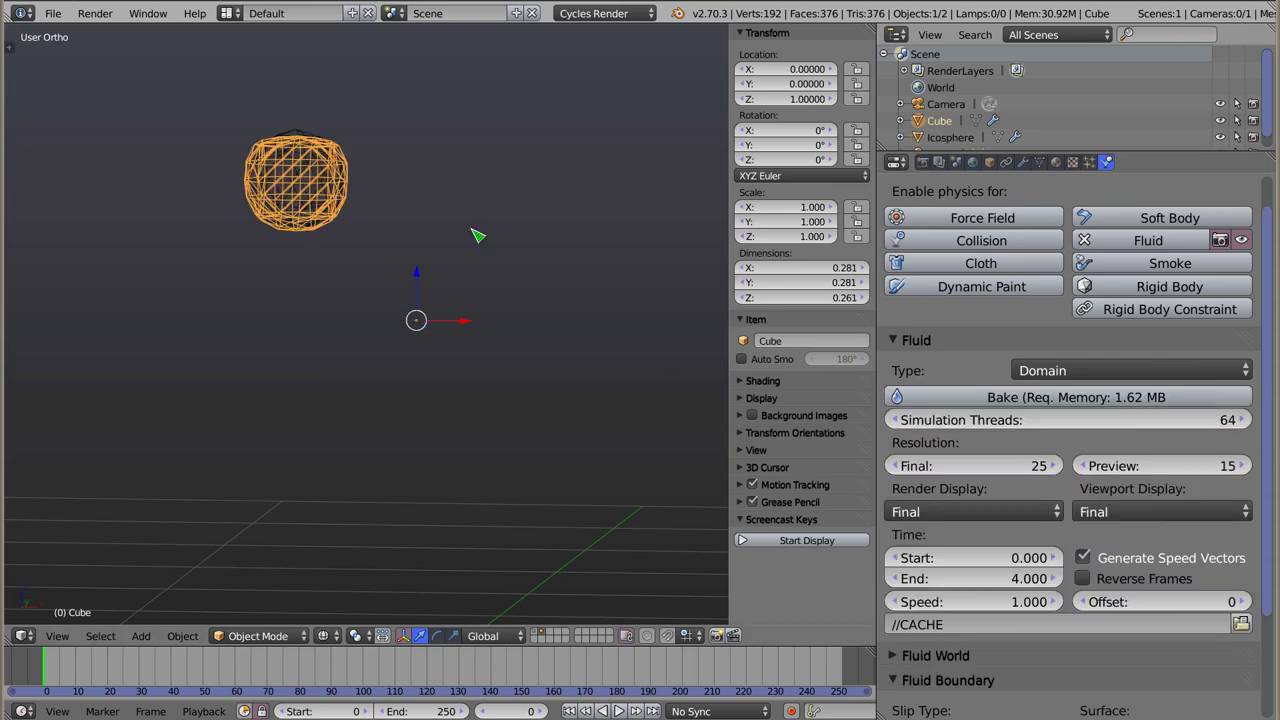
pyautogui.click(1008, 392)
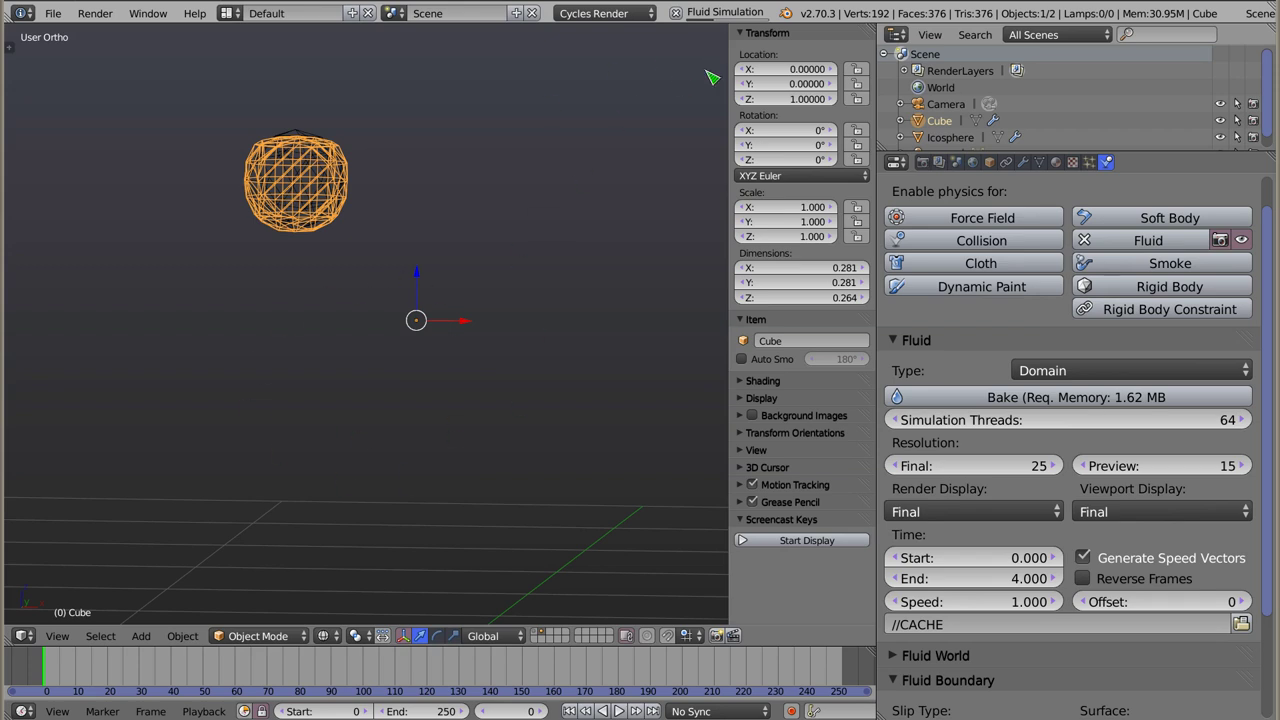
# Step: Select the Icosphere and keep its Inflow initialization set to Volume
pyautogui.rightClick(318, 140)
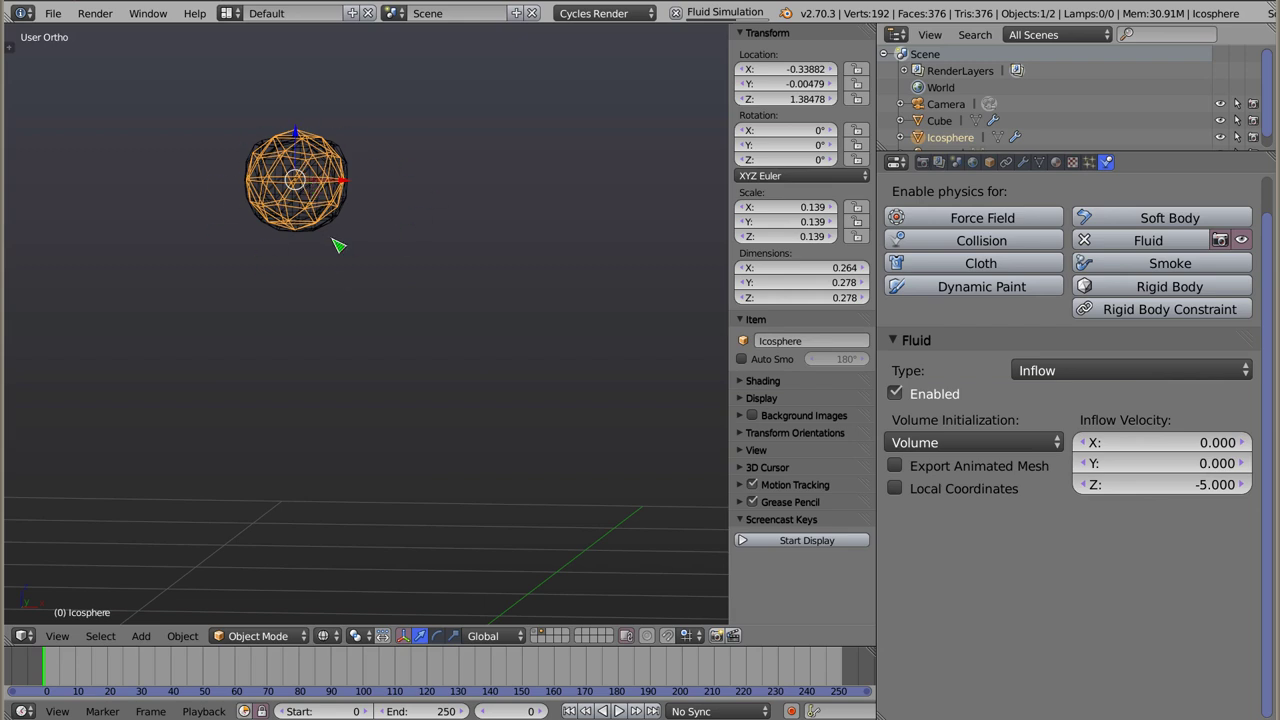
pyautogui.click(970, 442)
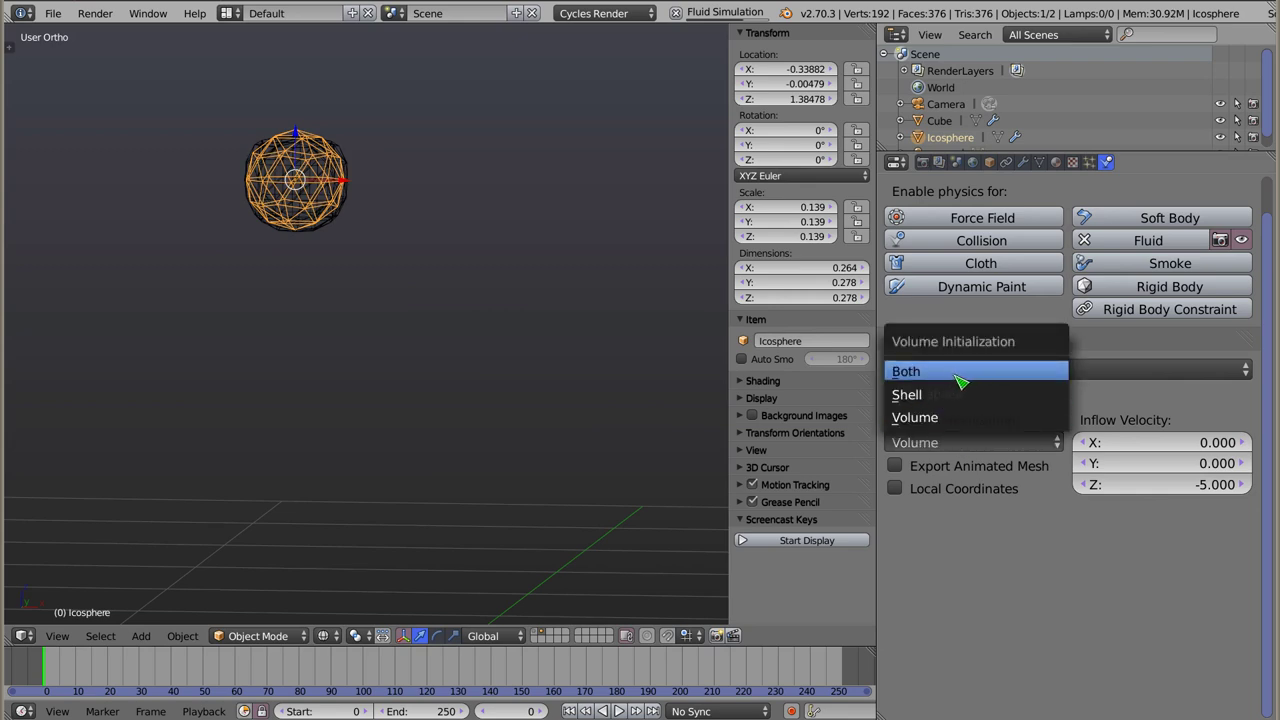
pyautogui.click(960, 438)
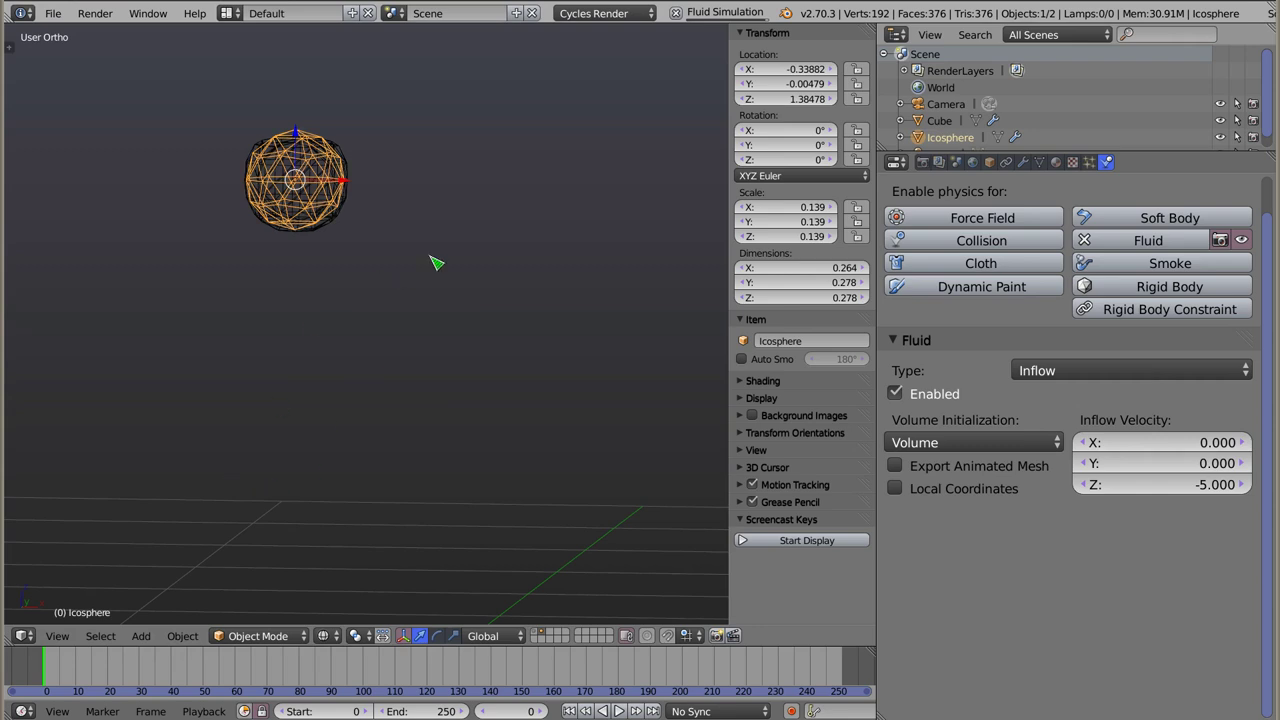
# Step: Play the baked fluid, orbiting around the filling Cube domain, then stop and return to the start
pyautogui.hotkey('alt', 'a')
pyautogui.rightClick(420, 295)
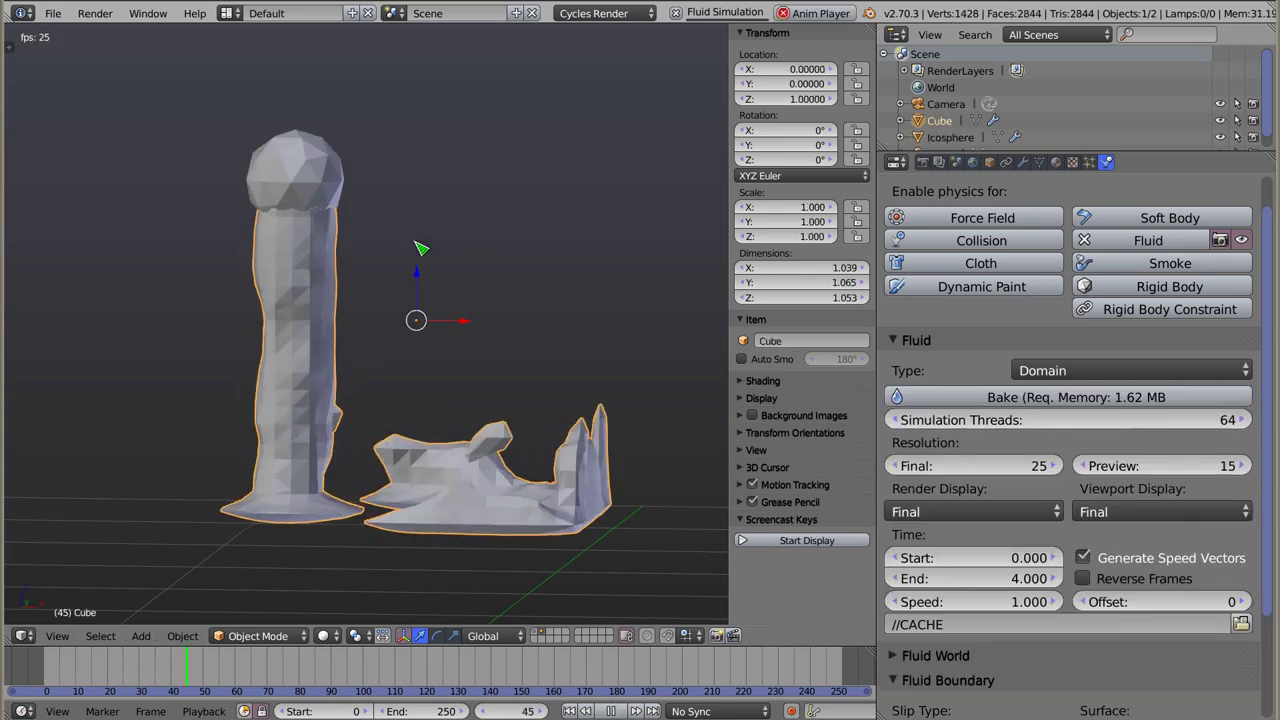
pyautogui.moveTo(437, 299)
pyautogui.mouseDown(button='middle')
pyautogui.moveTo(370, 313)
pyautogui.moveTo(440, 435)
pyautogui.moveTo(533, 370)
pyautogui.moveTo(438, 413)
pyautogui.mouseUp(button='middle')
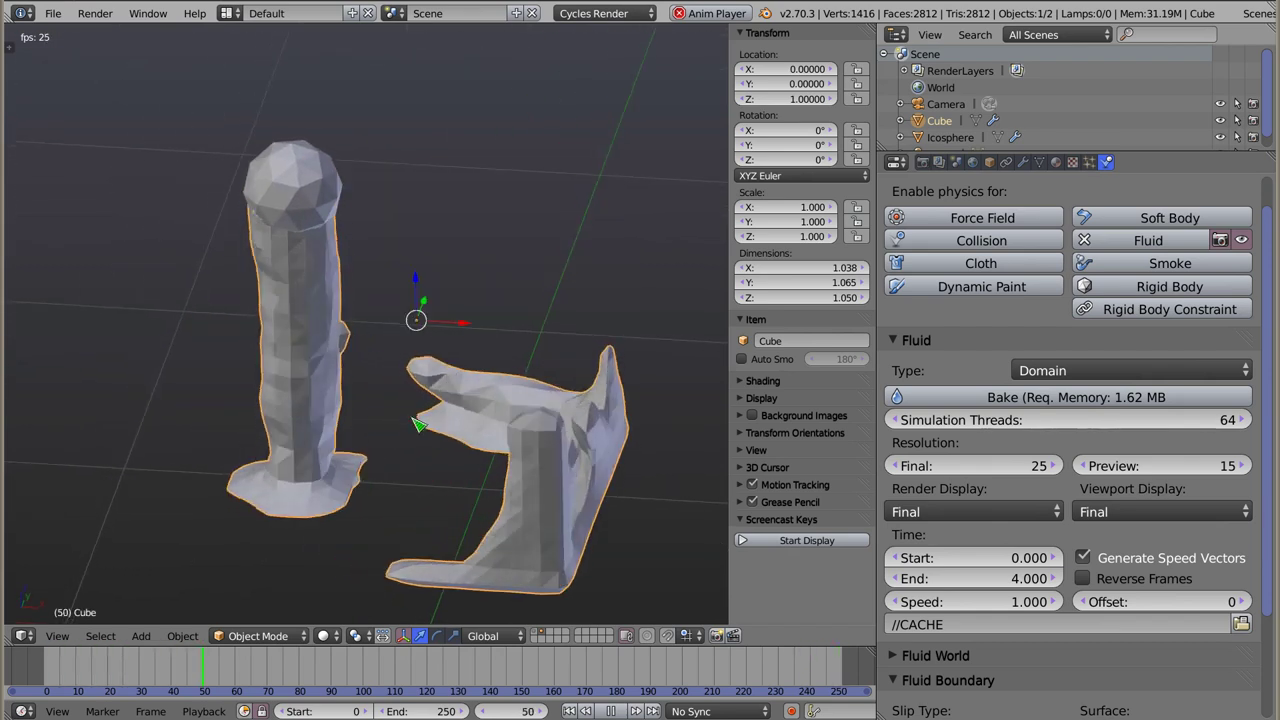
pyautogui.moveTo(320, 213)
pyautogui.mouseDown(button='middle')
pyautogui.moveTo(490, 415)
pyautogui.moveTo(405, 402)
pyautogui.moveTo(445, 345)
pyautogui.mouseUp(button='middle')
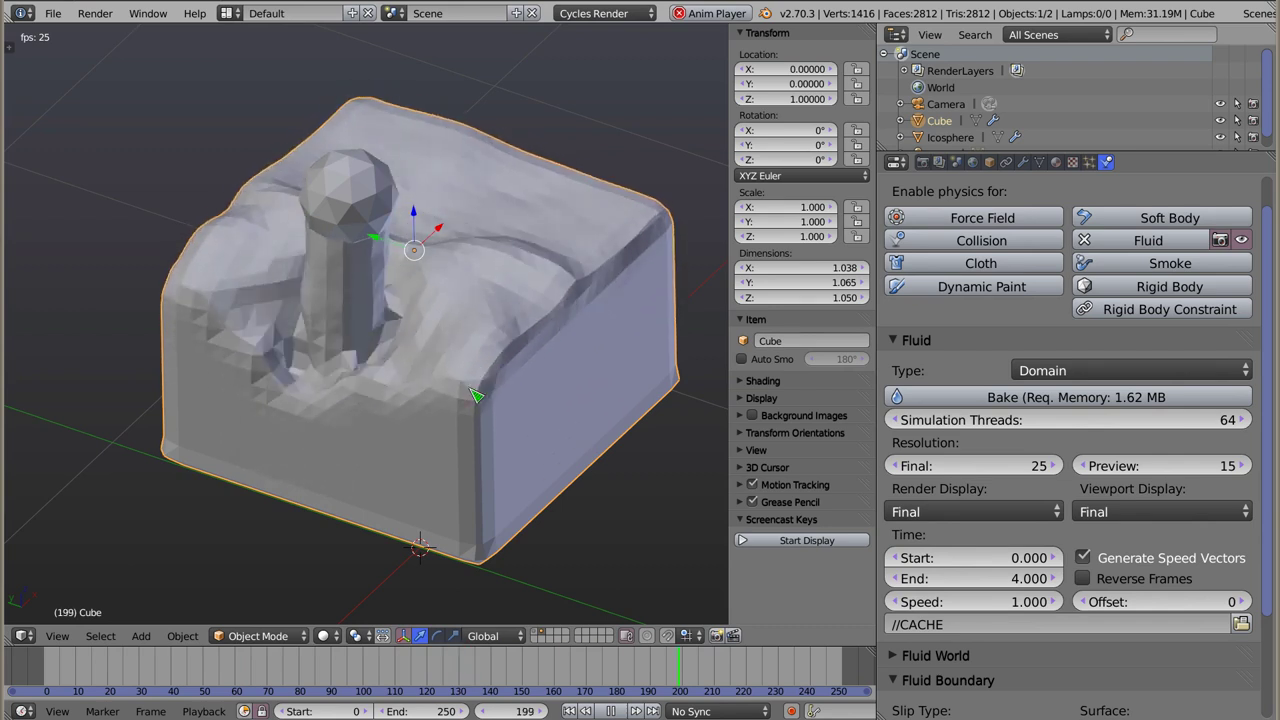
pyautogui.moveTo(657, 320)
pyautogui.mouseDown(button='middle')
pyautogui.moveTo(385, 397)
pyautogui.moveTo(530, 395)
pyautogui.moveTo(435, 377)
pyautogui.moveTo(367, 295)
pyautogui.mouseUp(button='middle')
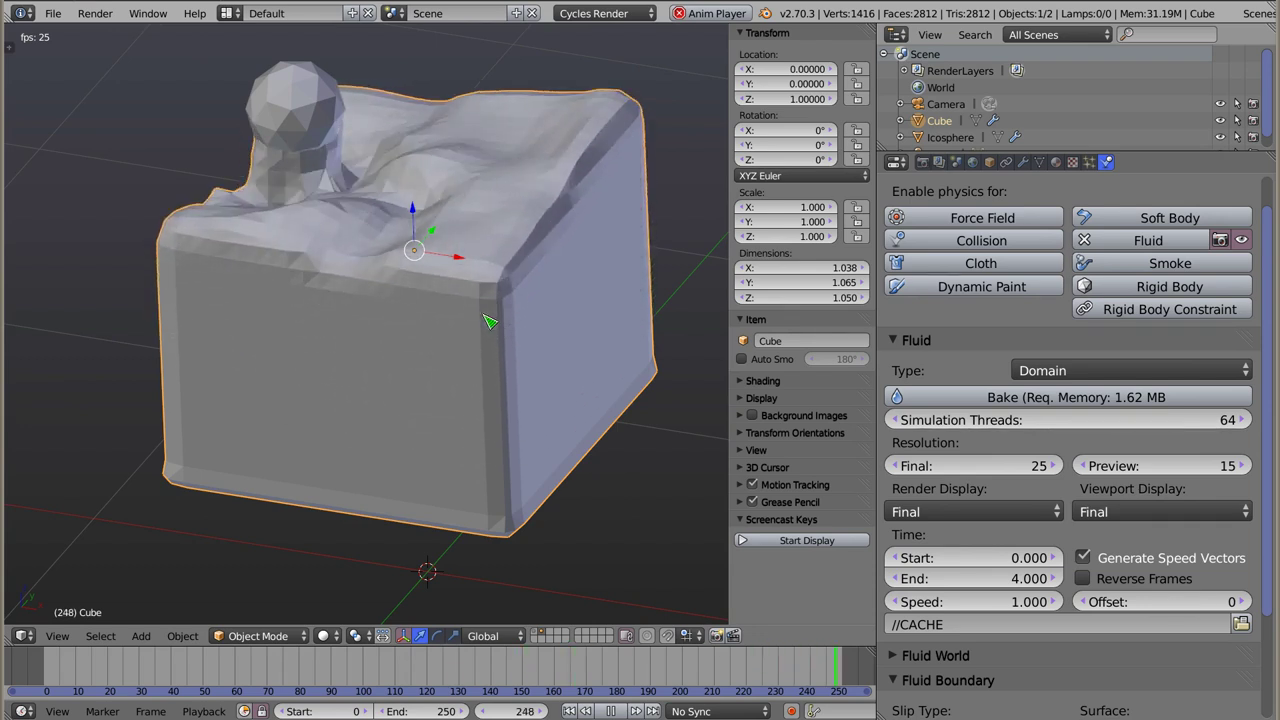
pyautogui.press('Escape')
# Step: In front view, duplicate the inflow Icosphere and place the copy below-right of the original
pyautogui.press('KP_1')
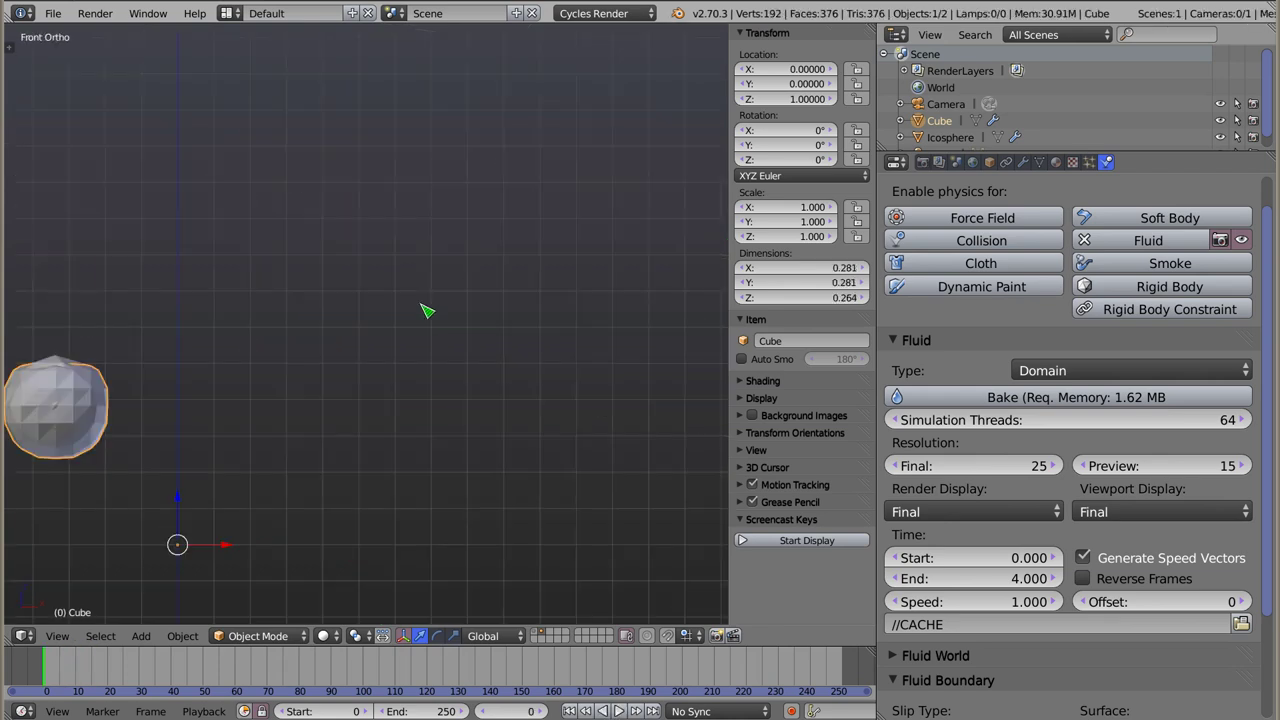
pyautogui.keyDown('shift'); pyautogui.moveTo(300, 357); pyautogui.dragTo(454, 99, button='middle'); pyautogui.keyUp('shift')
pyautogui.rightClick(212, 108)
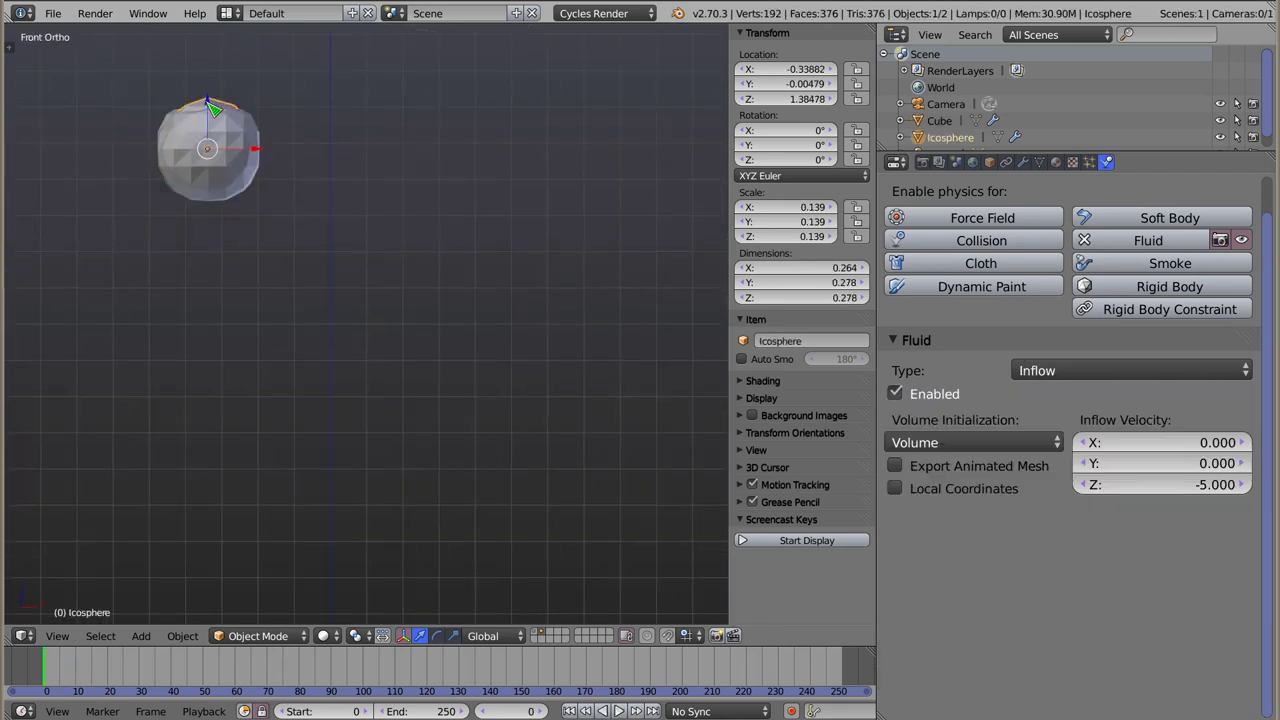
pyautogui.hotkey('shift', 'd')
pyautogui.click(531, 389)
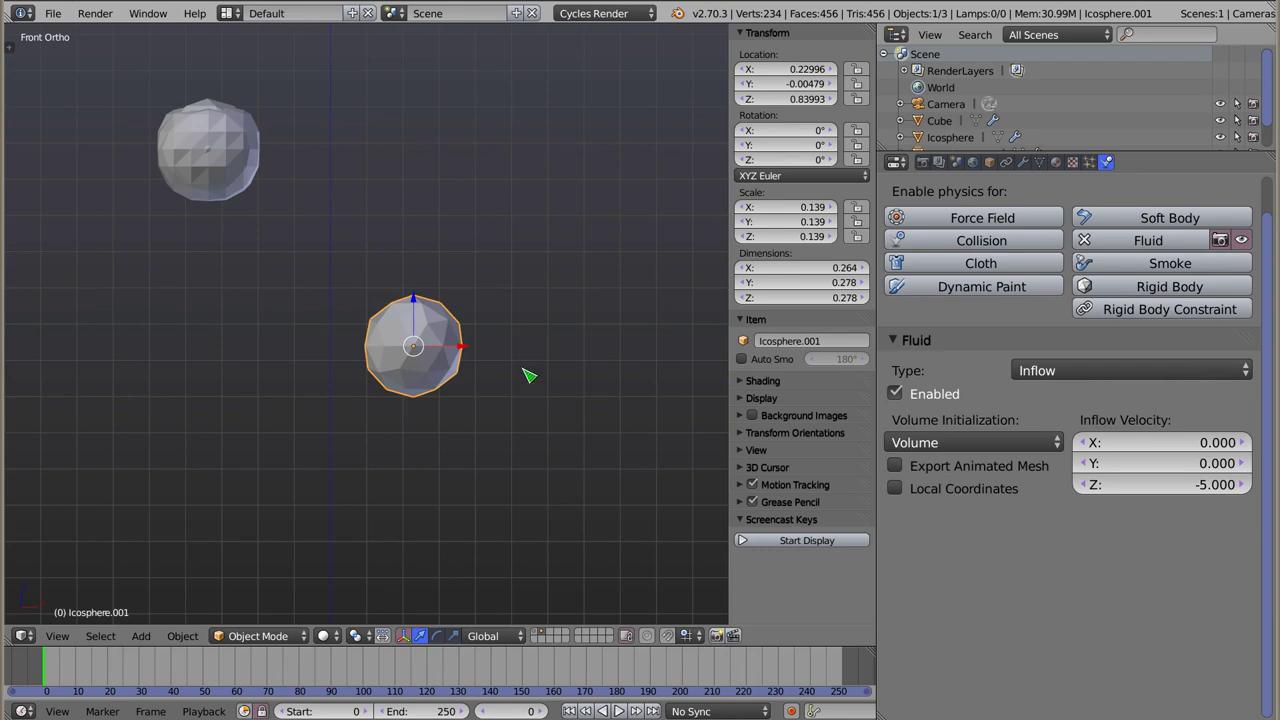
# Step: Show the spheres as wireframes, make Icosphere.001 an Outflow, and raise it to about Z 1.0
pyautogui.press('z')
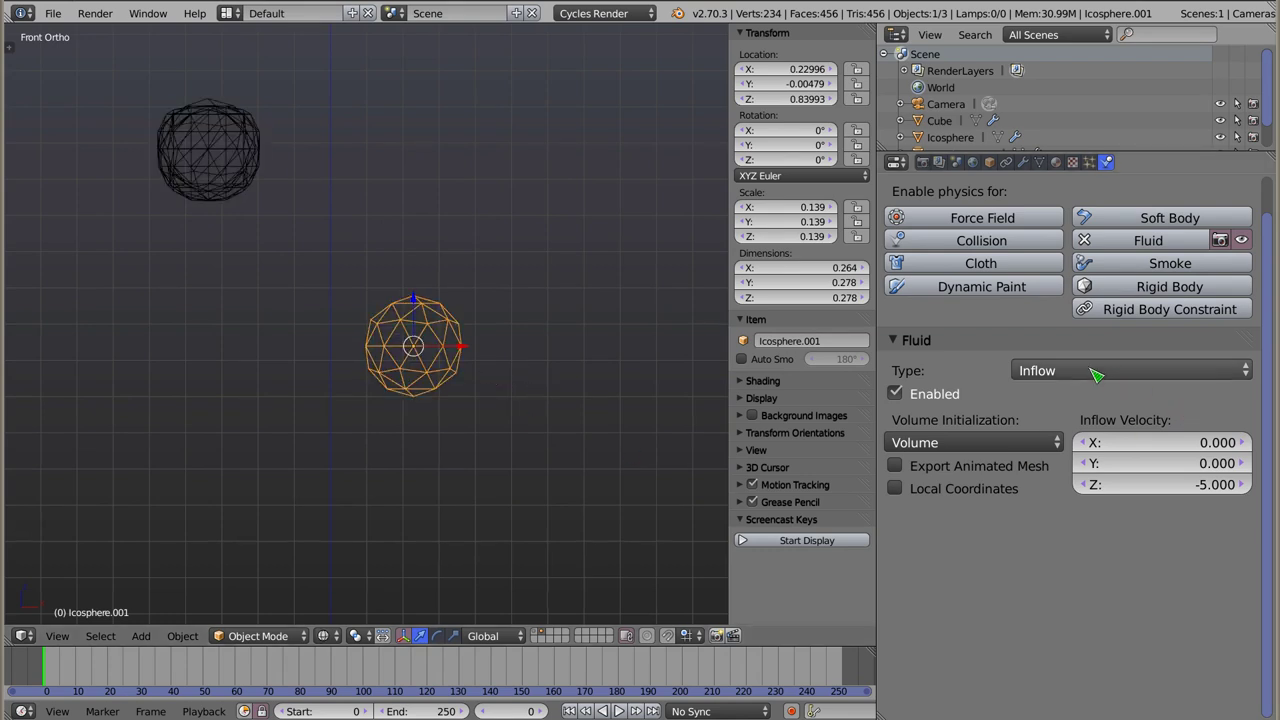
pyautogui.click(1097, 371)
pyautogui.click(1078, 236)
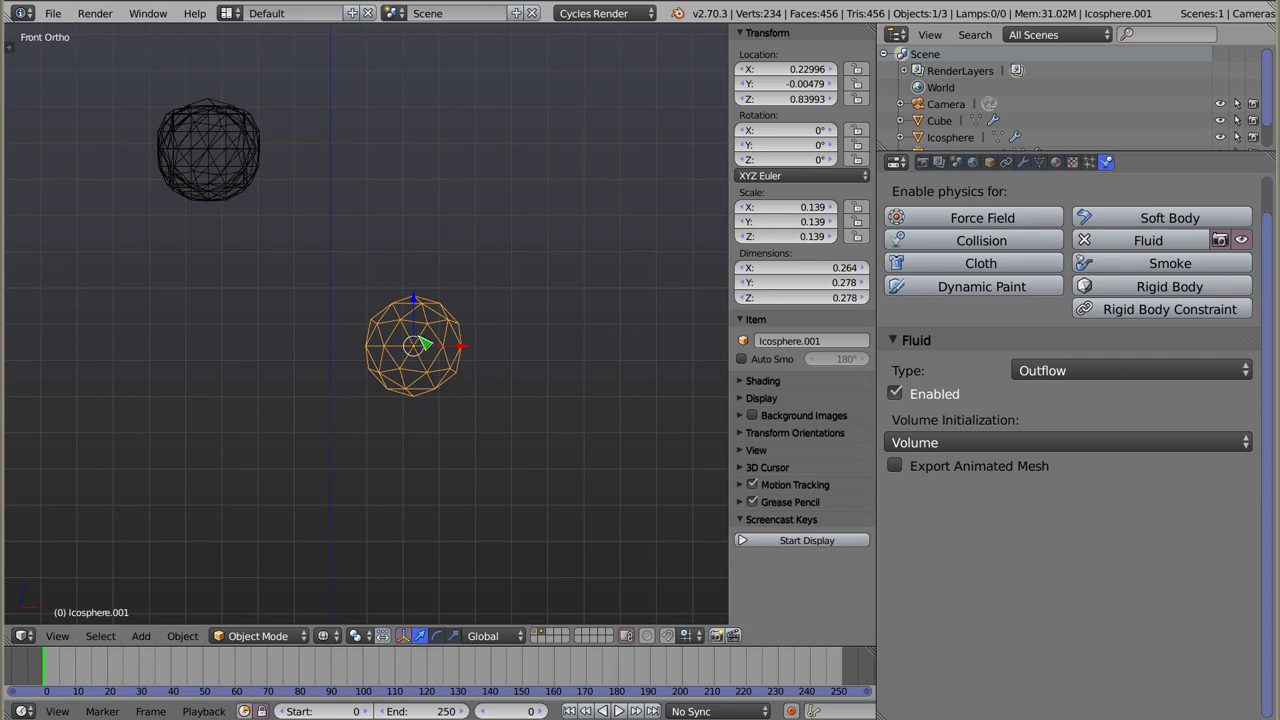
pyautogui.moveTo(413, 346); pyautogui.dragTo(411, 288)
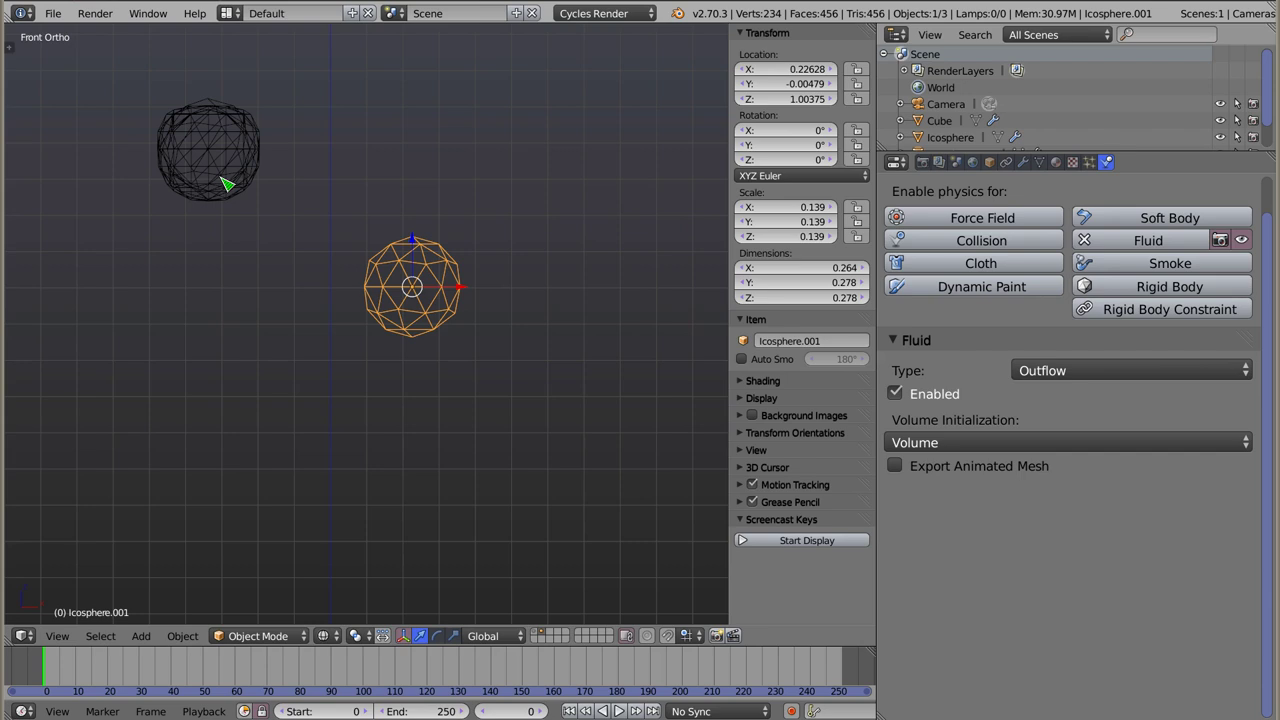
# Step: Select the Cube domain for rebaking with the outflow and orbit to a tilted view
pyautogui.rightClick(176, 186)
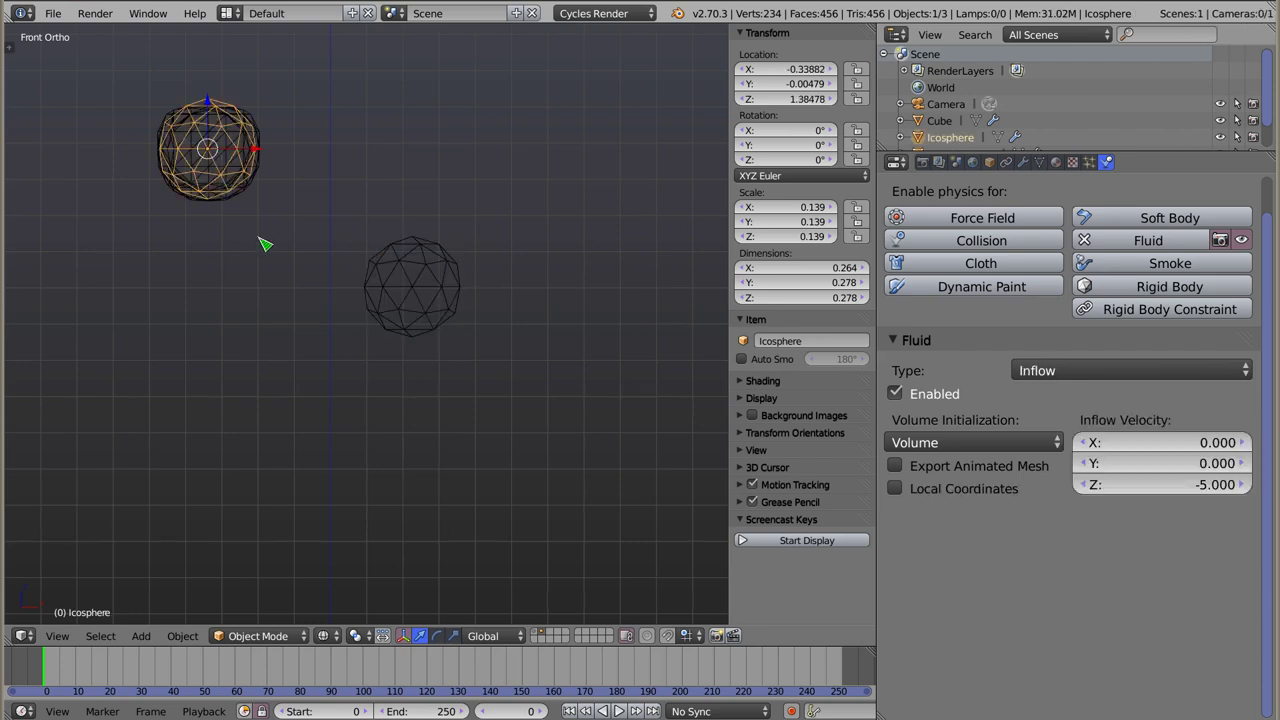
pyautogui.rightClick(240, 188)
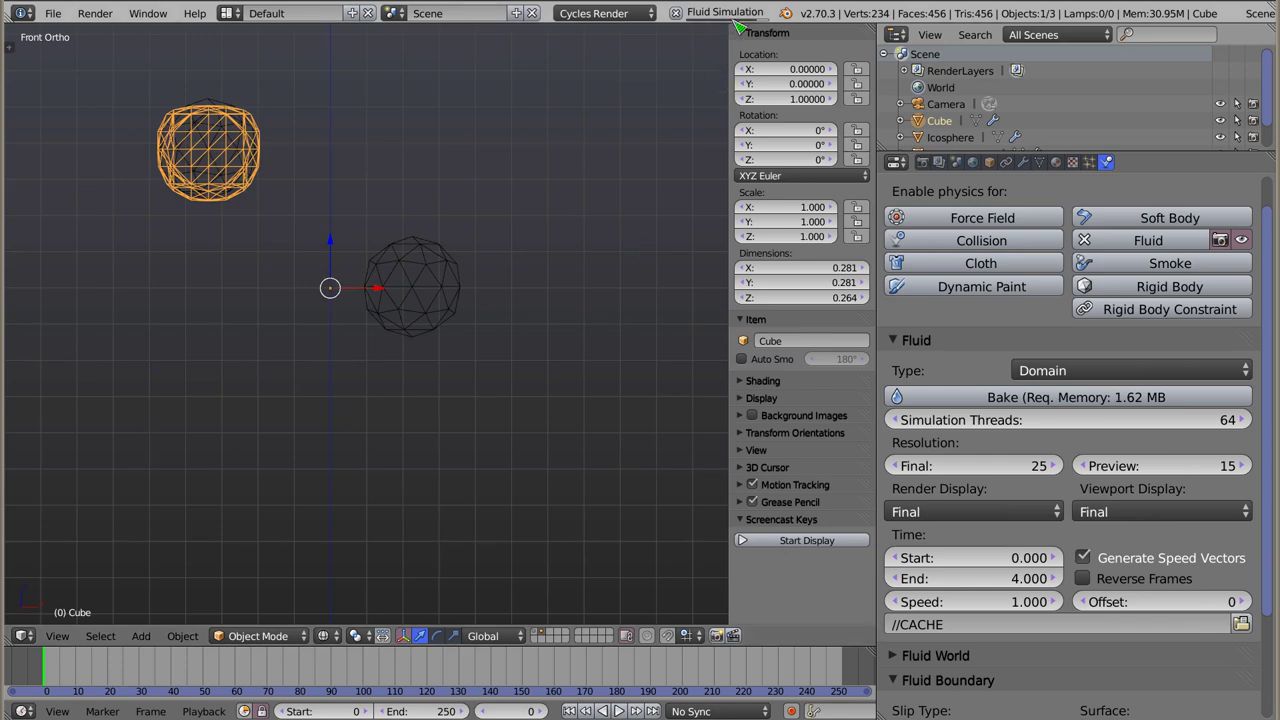
pyautogui.moveTo(421, 313)
pyautogui.mouseDown(button='middle')
pyautogui.moveTo(348, 414)
pyautogui.moveTo(406, 366)
pyautogui.mouseUp(button='middle')
# Step: Play the rebaked outflow simulation in solid shading, orbiting around the domain, then stop playback
pyautogui.hotkey('alt', 'a')
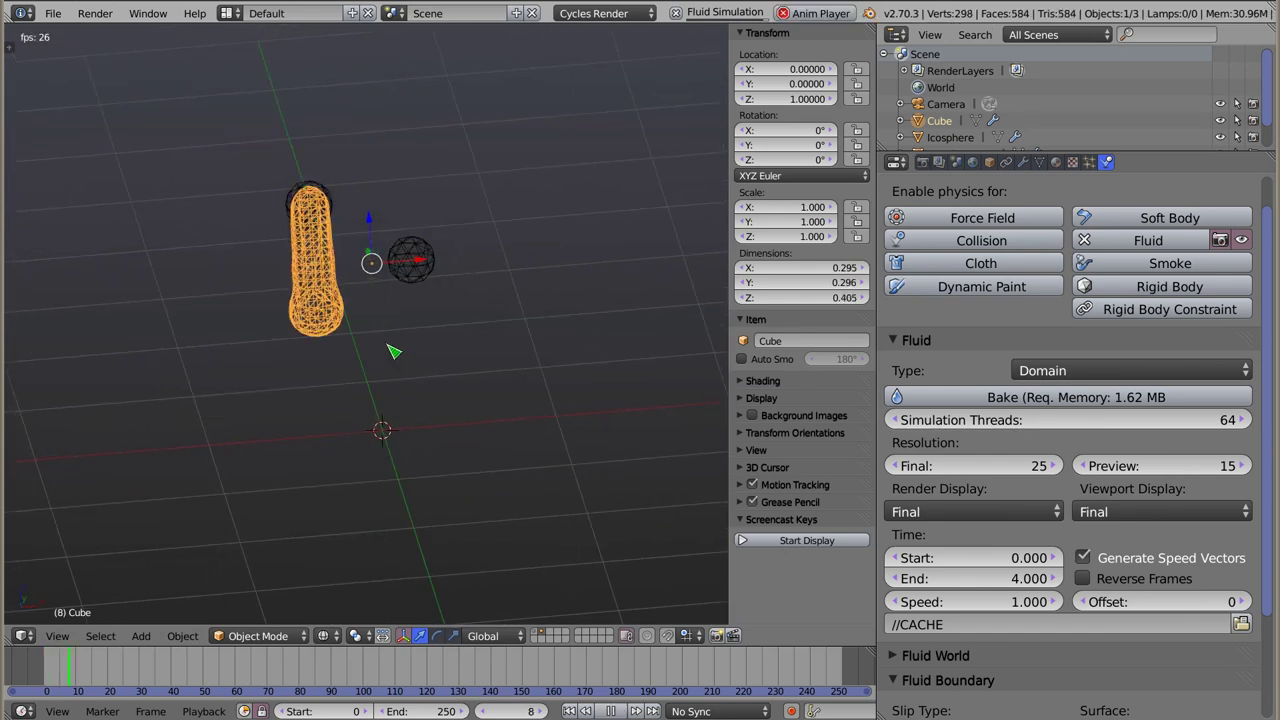
pyautogui.press('z')
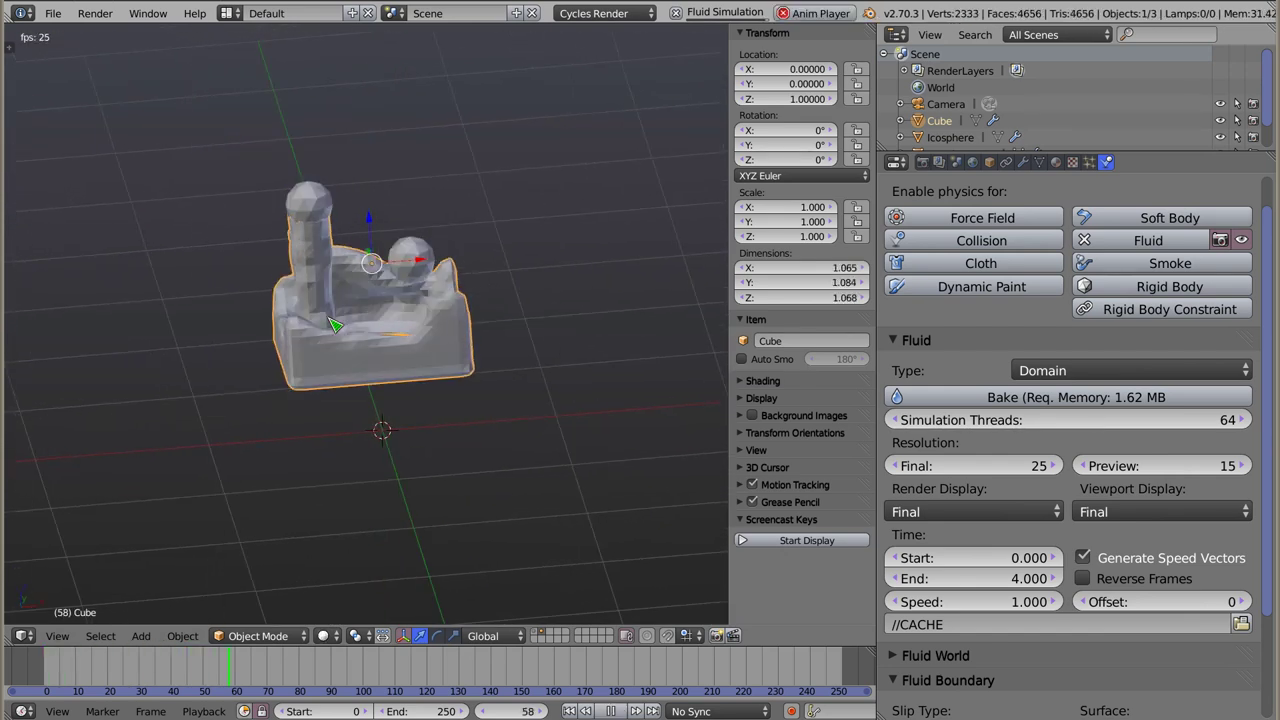
pyautogui.moveTo(478, 398)
pyautogui.mouseDown(button='middle')
pyautogui.moveTo(369, 397)
pyautogui.moveTo(360, 322)
pyautogui.mouseUp(button='middle')
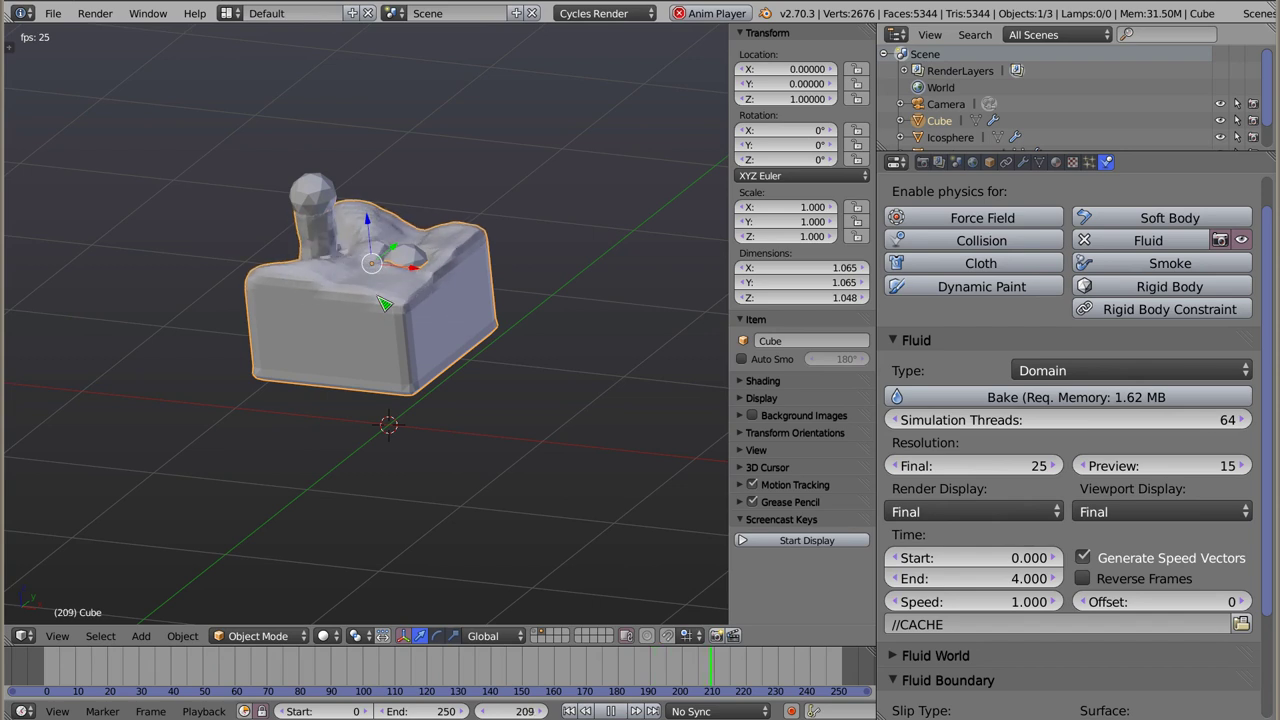
pyautogui.moveTo(345, 340); pyautogui.dragTo(430, 338, button='middle')
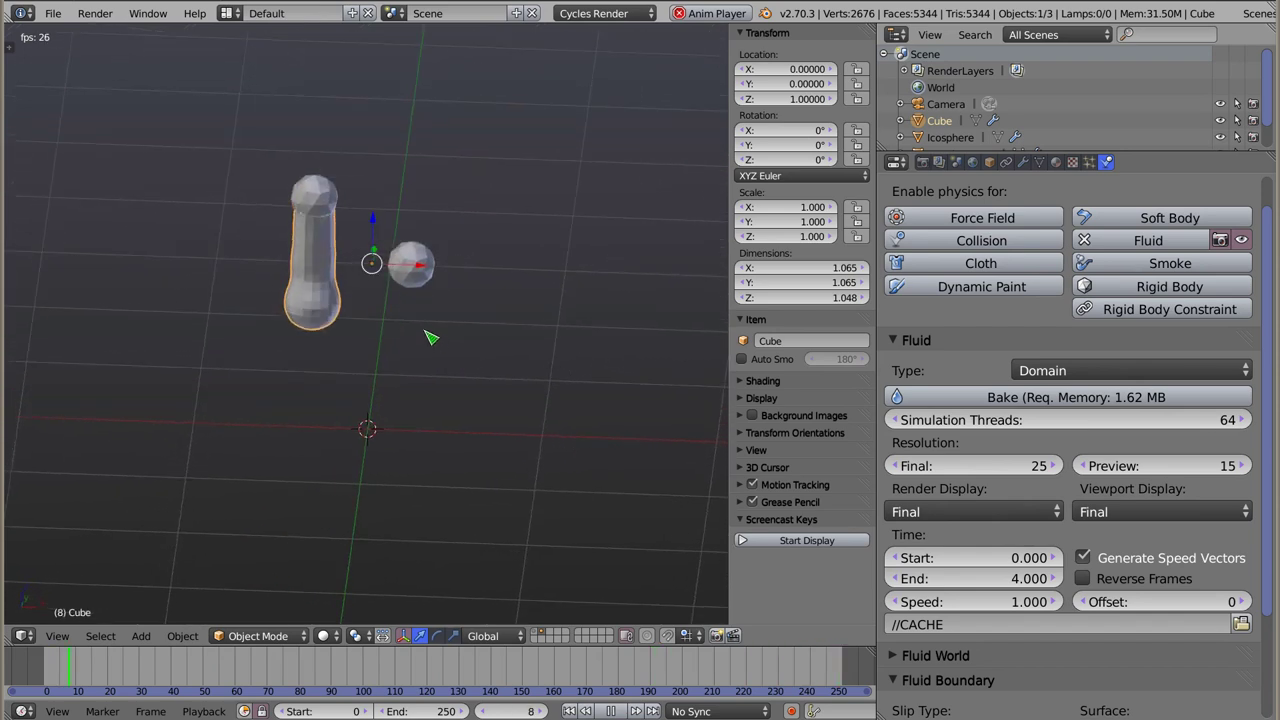
pyautogui.moveTo(313, 271); pyautogui.dragTo(380, 414, button='middle')
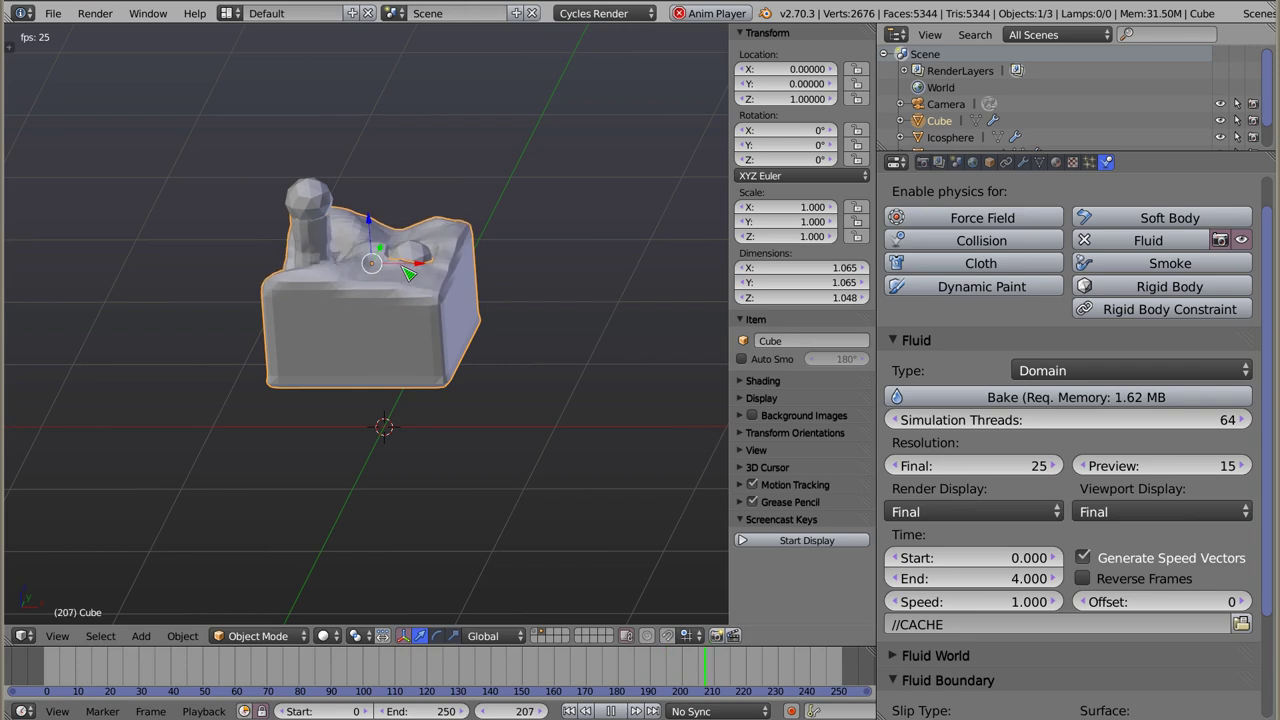
pyautogui.scroll(3, 307, 437)
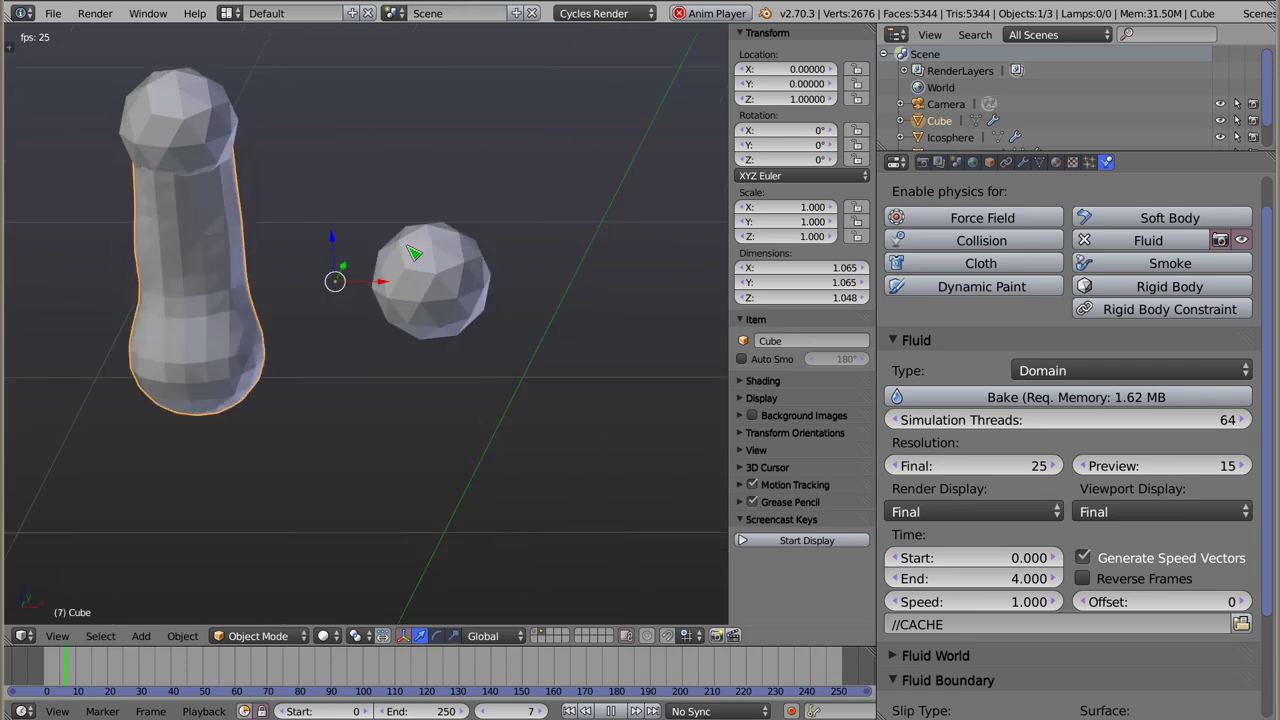
pyautogui.press('Escape')
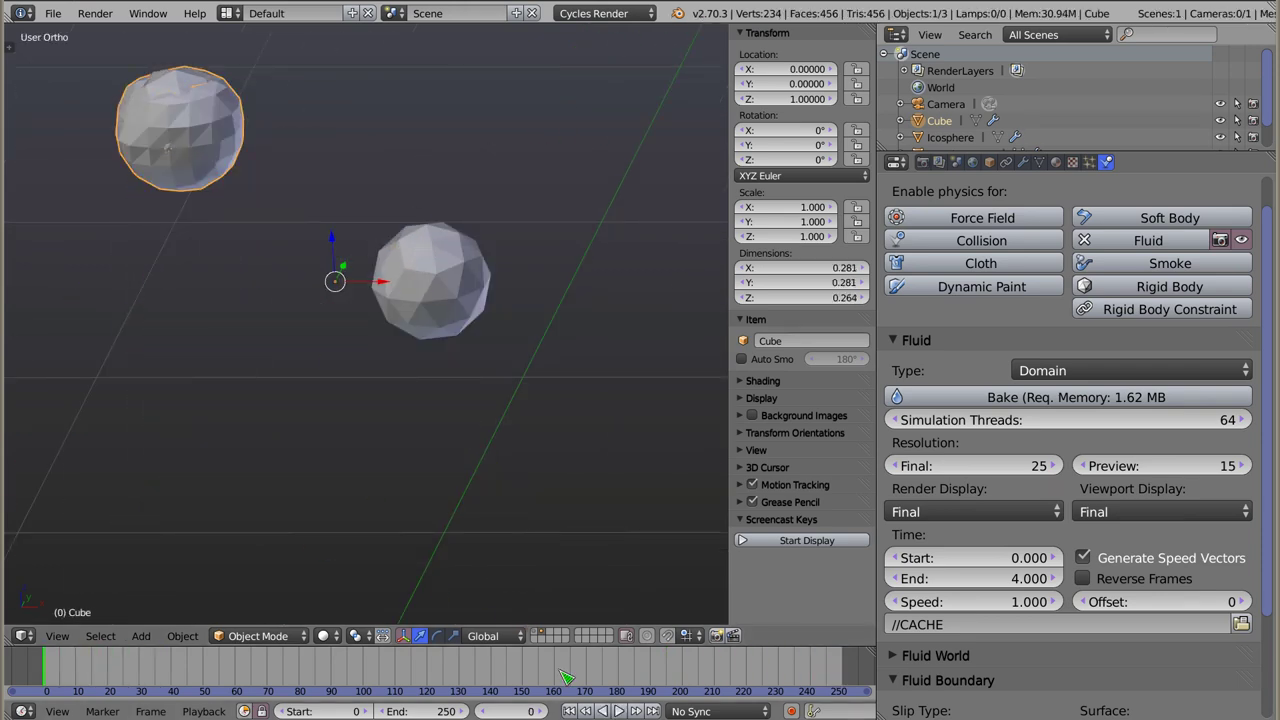
# Step: Scrub the timeline to frames 221–230, then return to frame 0
pyautogui.click(748, 678)
pyautogui.moveTo(760, 678)
pyautogui.mouseDown()
pyautogui.moveTo(876, 676)
pyautogui.moveTo(675, 670)
pyautogui.moveTo(828, 676)
pyautogui.mouseUp()
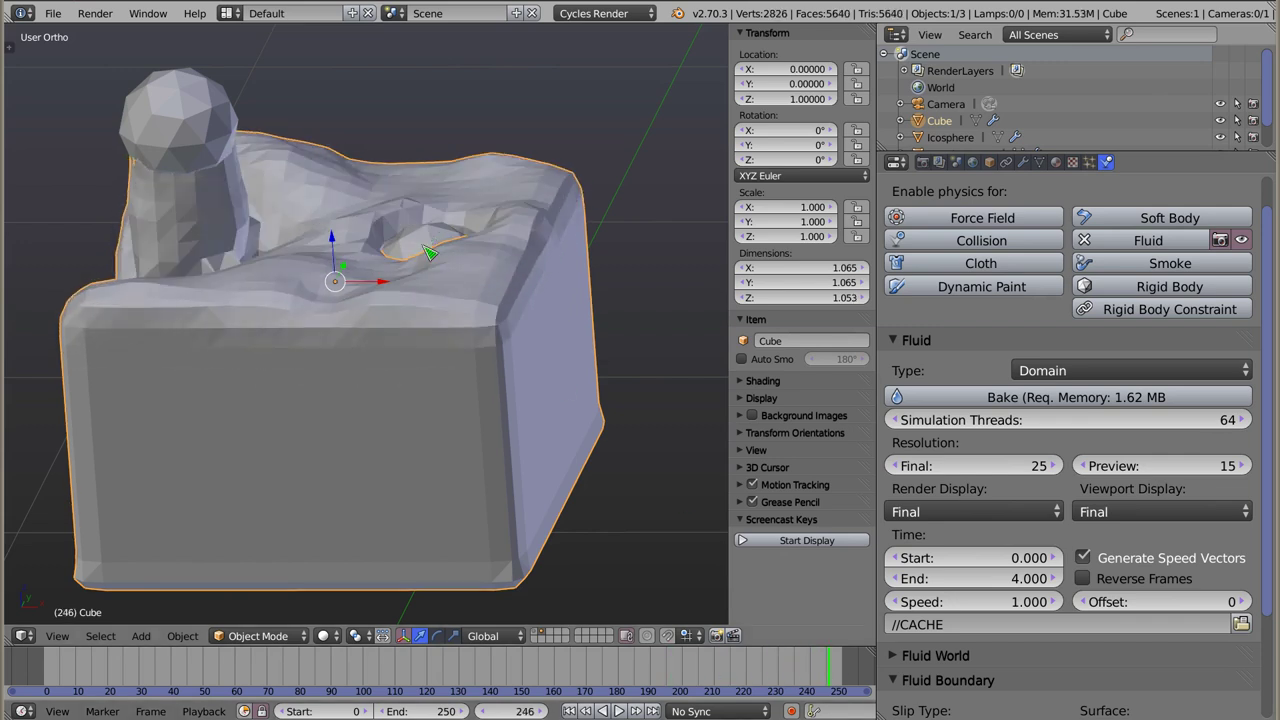
pyautogui.hotkey('shift', 'Left')
# Step: Move the outflow sphere Icosphere.001 down to Z 0.747 and view it from the front
pyautogui.rightClick(448, 306)
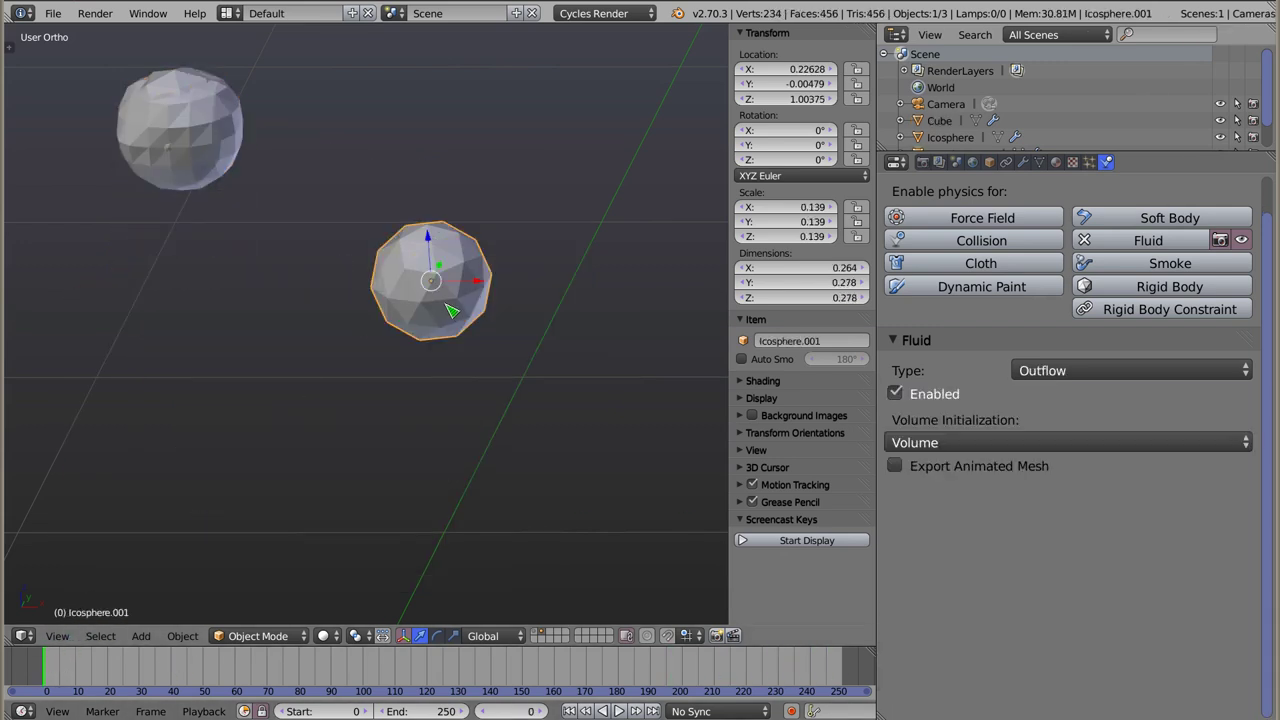
pyautogui.moveTo(431, 246); pyautogui.dragTo(386, 280)
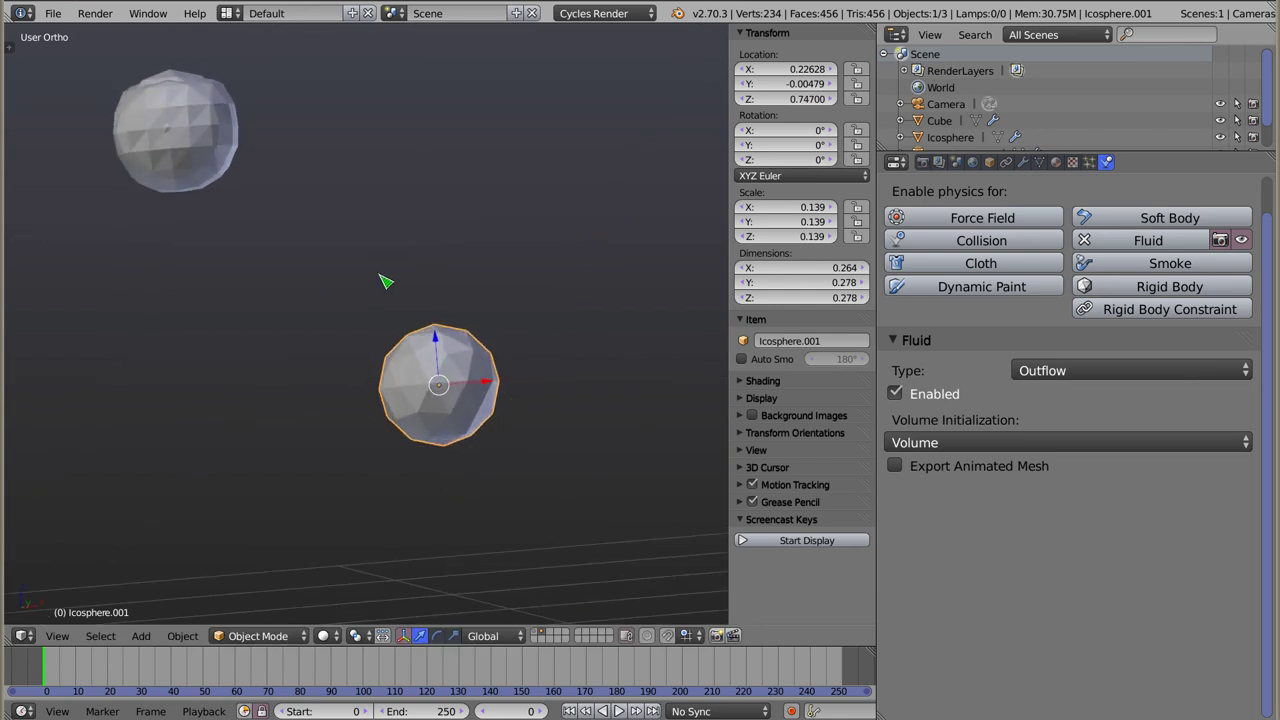
pyautogui.press('KP_1')
pyautogui.scroll(-1, 277, 257)
# Step: Check the domain and inflow icosphere positions, then orbit to an angled perspective
pyautogui.keyDown('shift'); pyautogui.moveTo(277, 257); pyautogui.dragTo(436, 276, button='middle'); pyautogui.keyUp('shift')
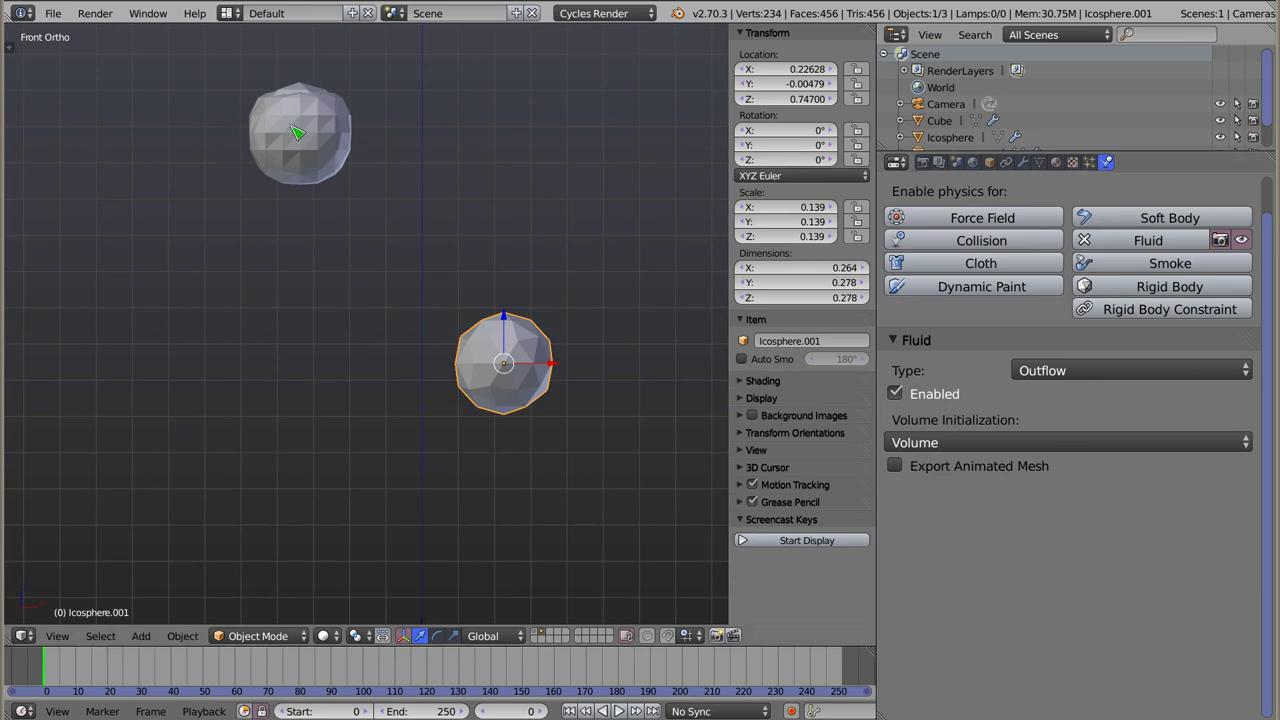
pyautogui.rightClick(329, 124)
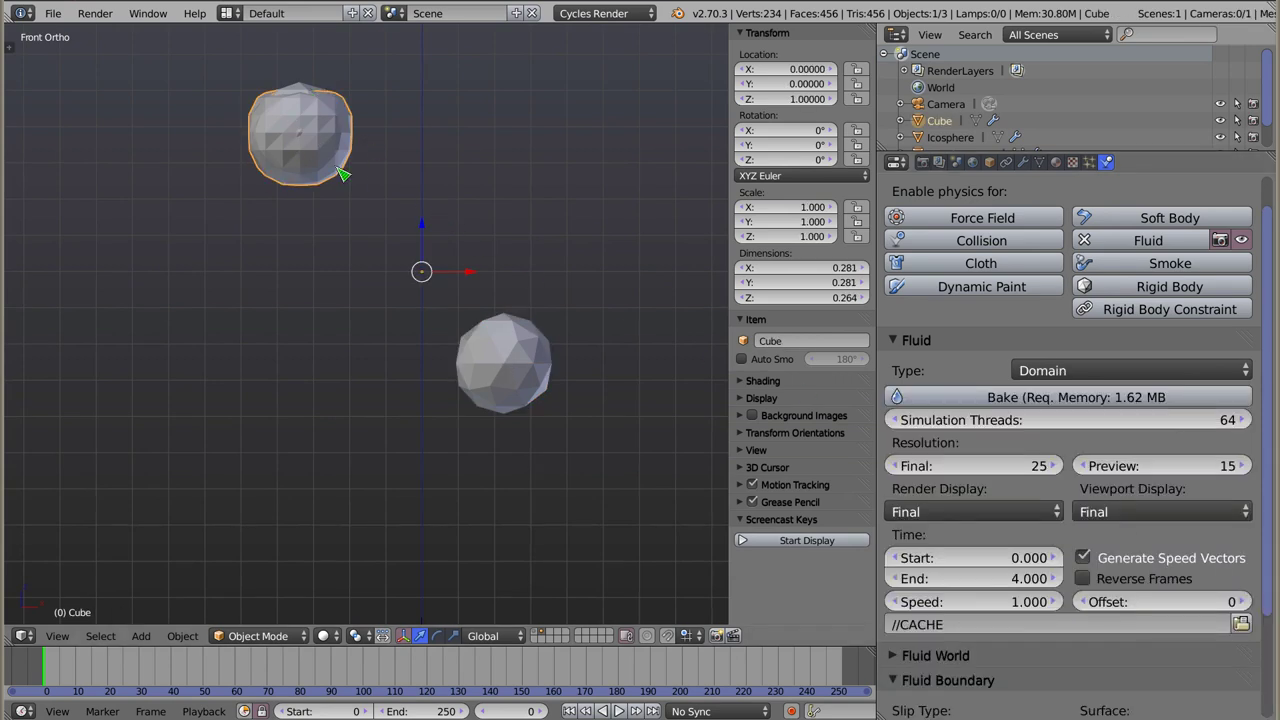
pyautogui.rightClick(332, 157)
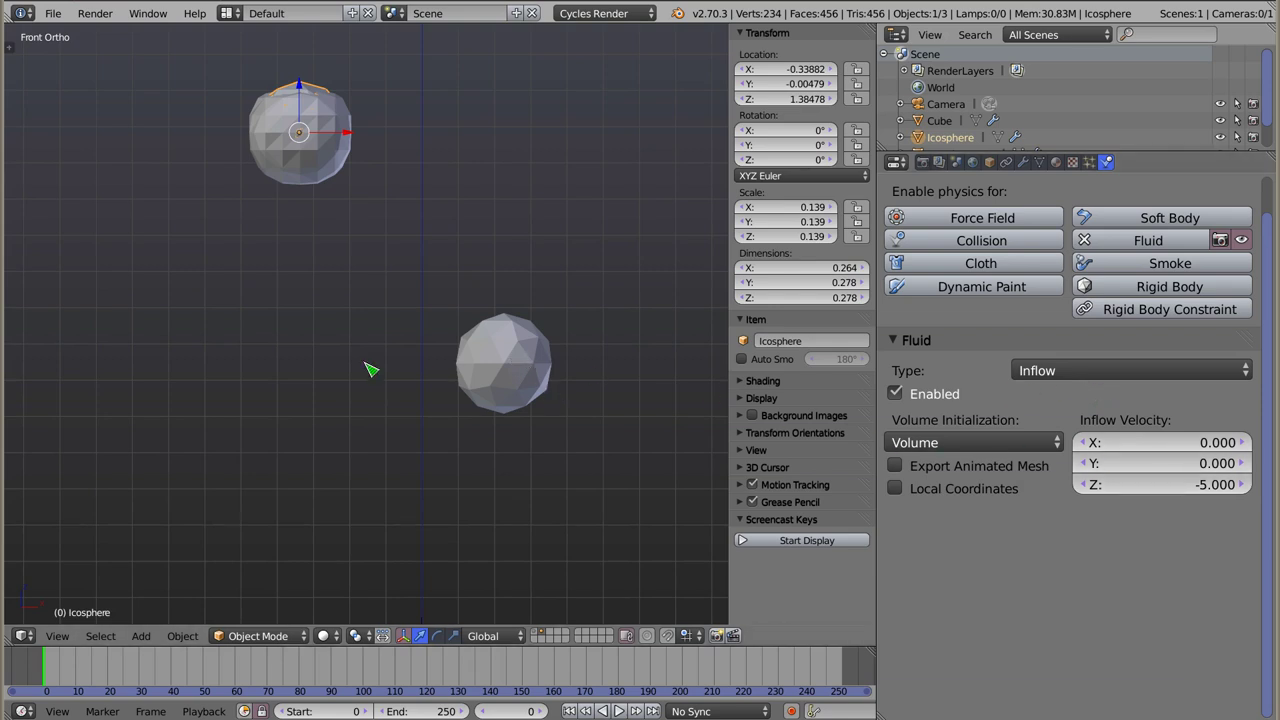
pyautogui.rightClick(260, 135)
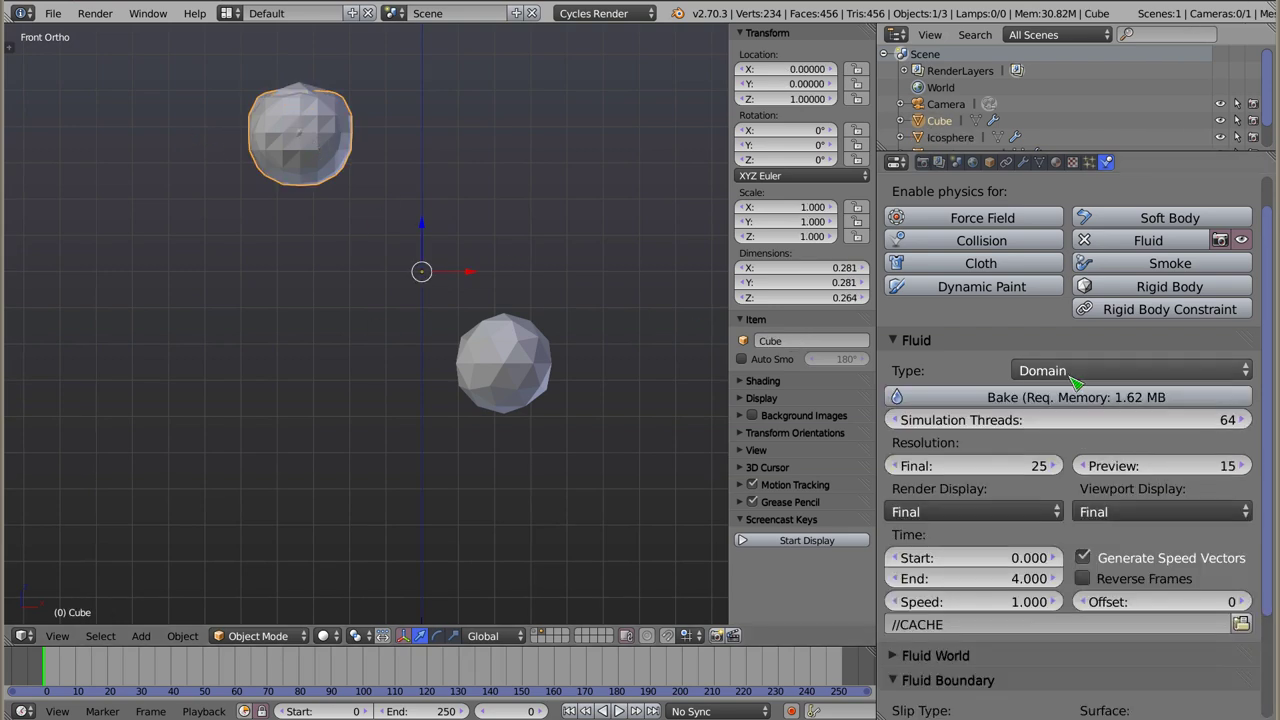
pyautogui.moveTo(590, 190); pyautogui.dragTo(630, 152, button='middle')
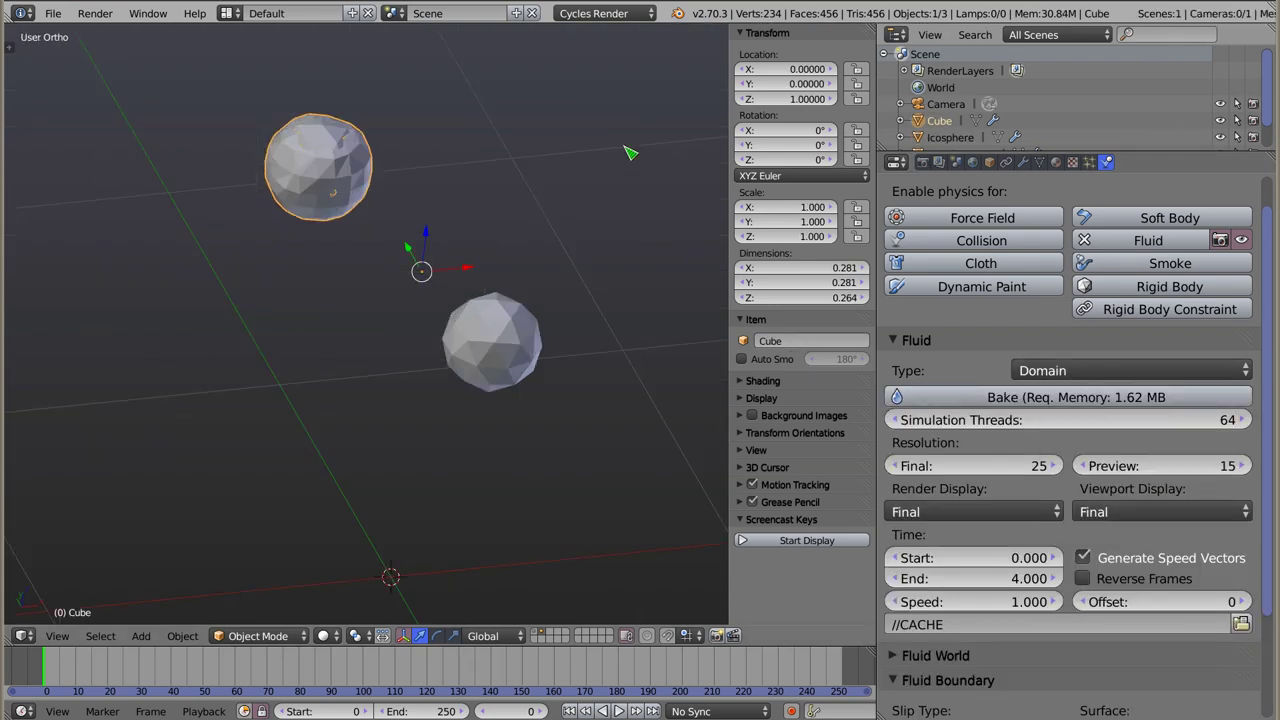
pyautogui.moveTo(449, 344)
pyautogui.mouseDown(button='middle')
pyautogui.moveTo(407, 347)
pyautogui.moveTo(396, 258)
pyautogui.mouseUp(button='middle')
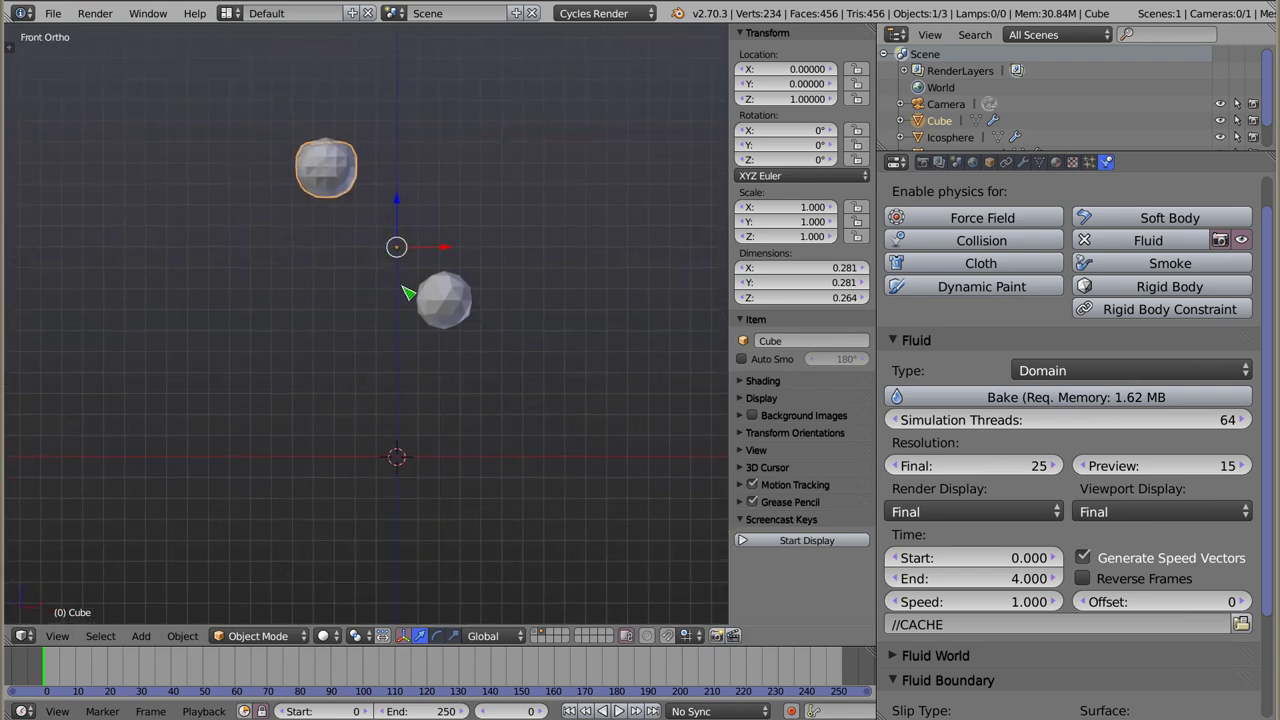
# Step: Play the baked fluid animation, framing the fluid in solid shading
pyautogui.hotkey('alt', 'a')
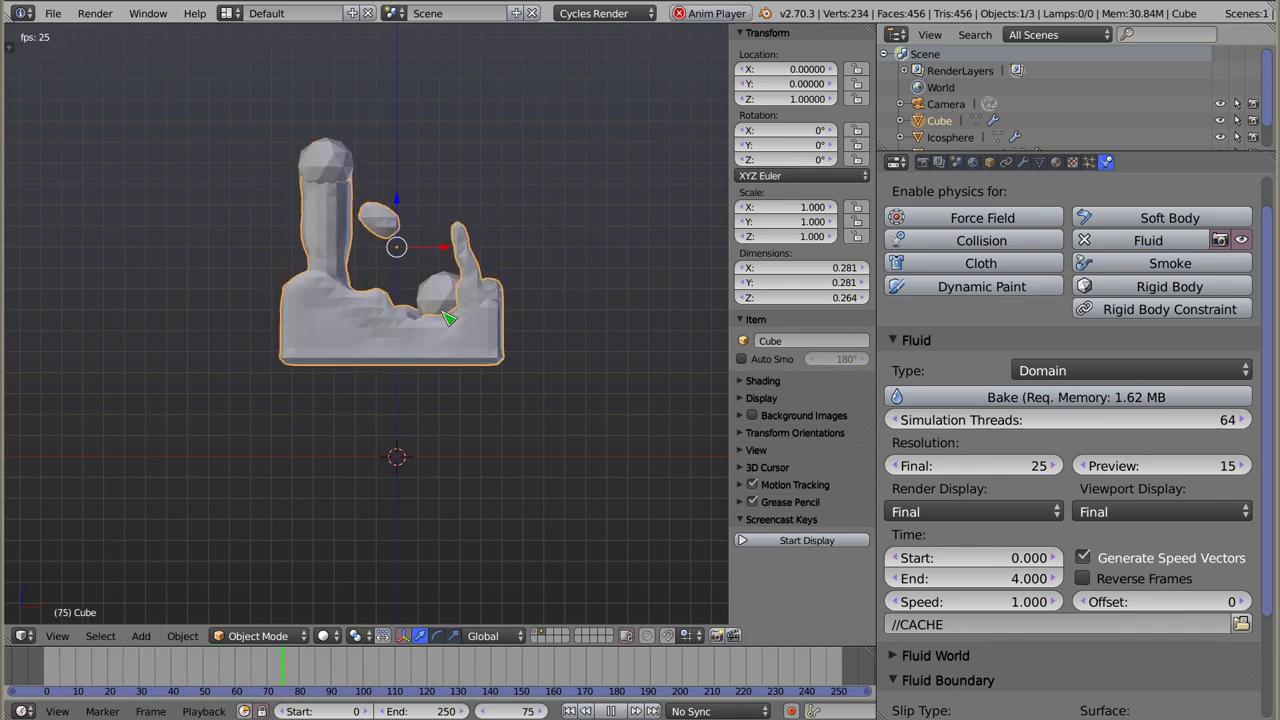
pyautogui.scroll(4, 447, 318)
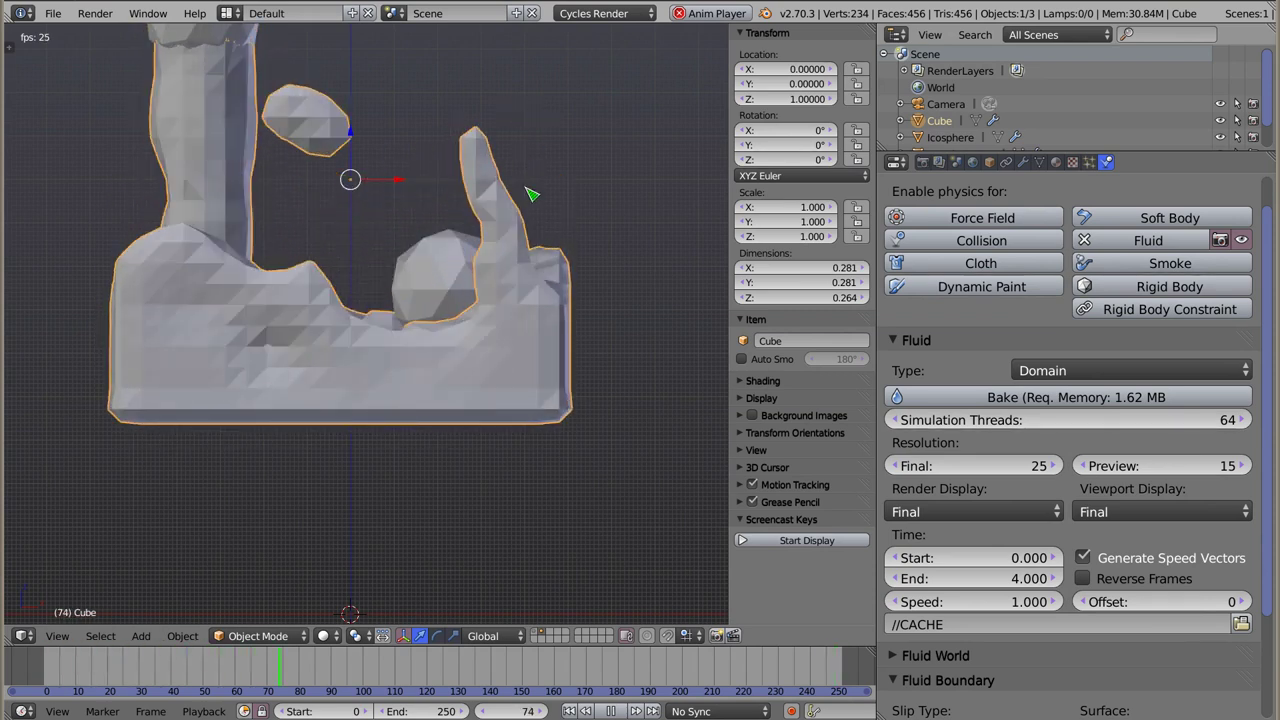
pyautogui.moveTo(430, 175)
pyautogui.keyDown('shift'); pyautogui.mouseDown(button='middle')
pyautogui.moveTo(414, 286)
pyautogui.moveTo(447, 276)
pyautogui.moveTo(455, 288)
pyautogui.mouseUp(button='middle'); pyautogui.keyUp('shift')
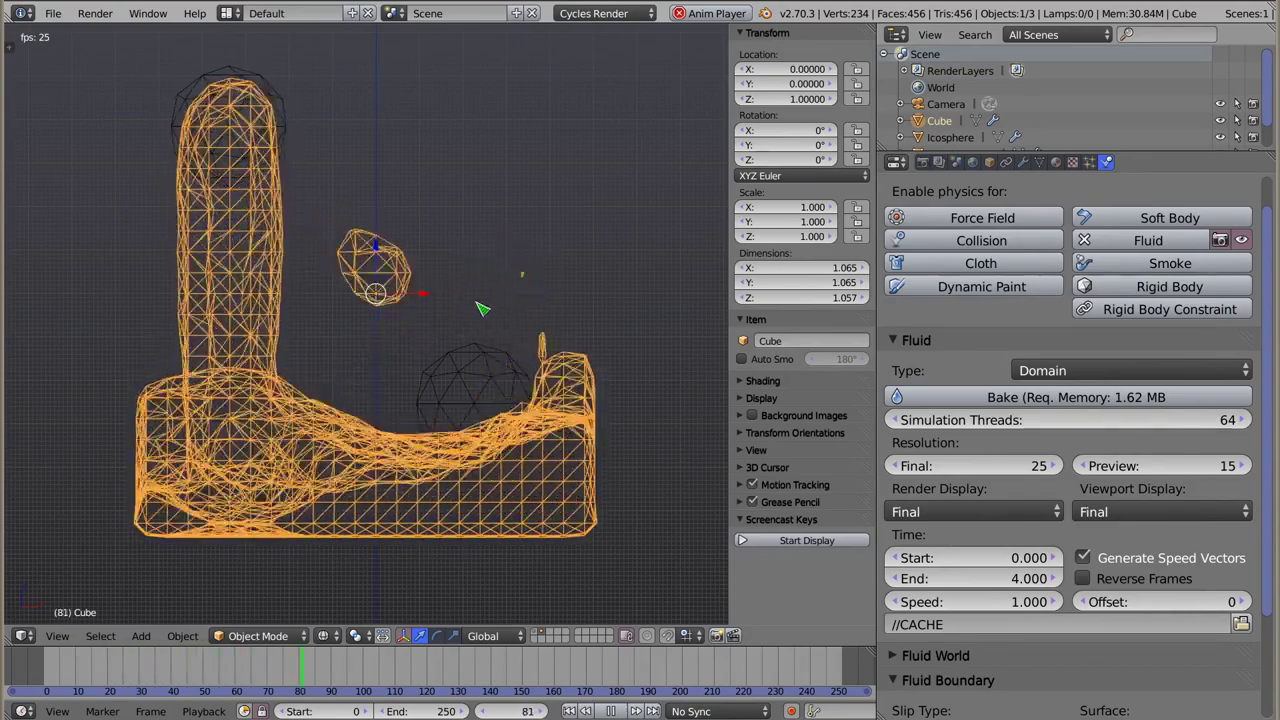
pyautogui.press('z')
pyautogui.moveTo(510, 277); pyautogui.dragTo(445, 322, button='middle')
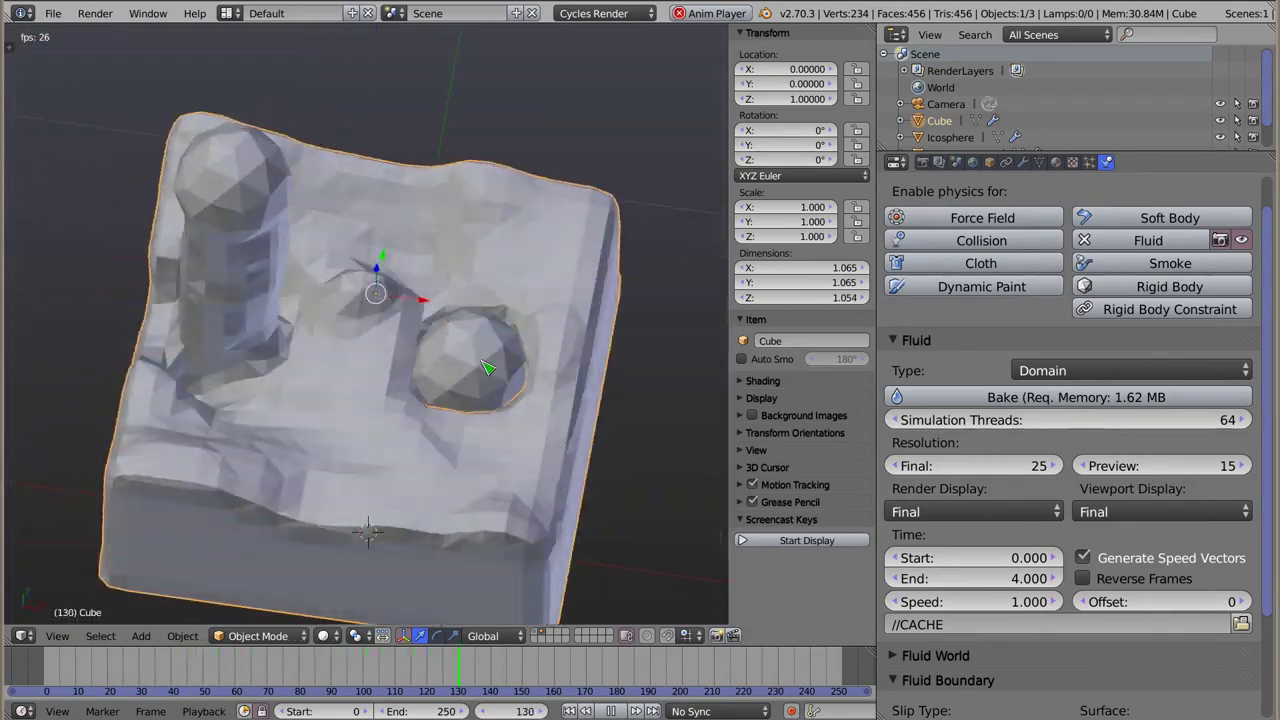
pyautogui.scroll(5, 440, 324)
pyautogui.scroll(1, 430, 326)
# Step: Stop playback, deselect everything, and scrub the timeline to inspect the baked fluid
pyautogui.rightClick(445, 340)
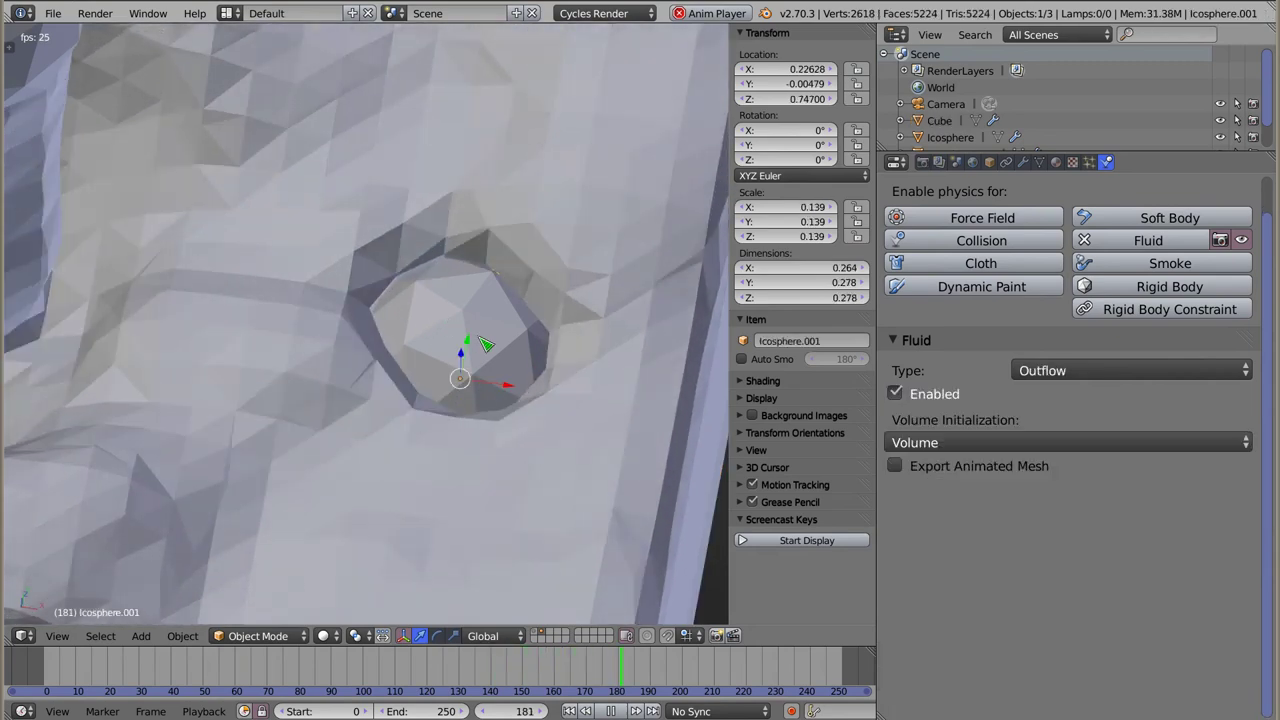
pyautogui.rightClick(450, 335)
pyautogui.rightClick(460, 340)
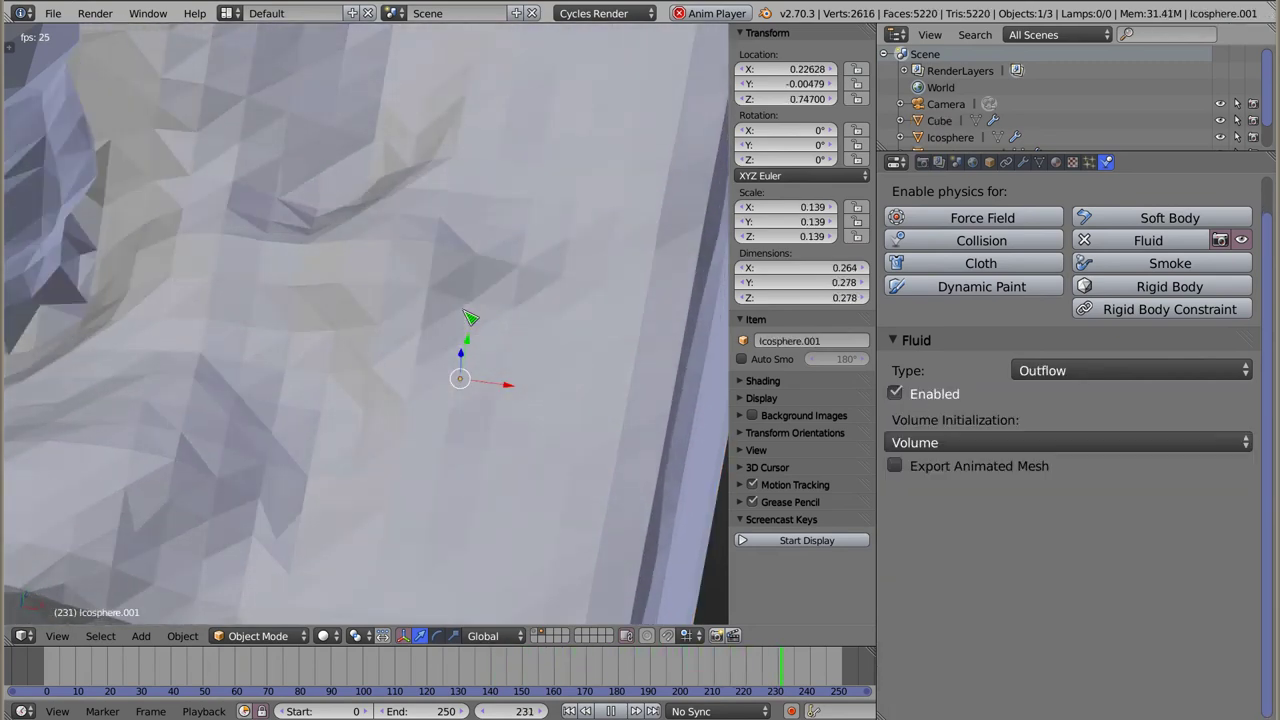
pyautogui.press('a')
pyautogui.press('Escape')
pyautogui.moveTo(265, 685)
pyautogui.mouseDown()
pyautogui.moveTo(771, 668)
pyautogui.moveTo(45, 664)
pyautogui.mouseUp()
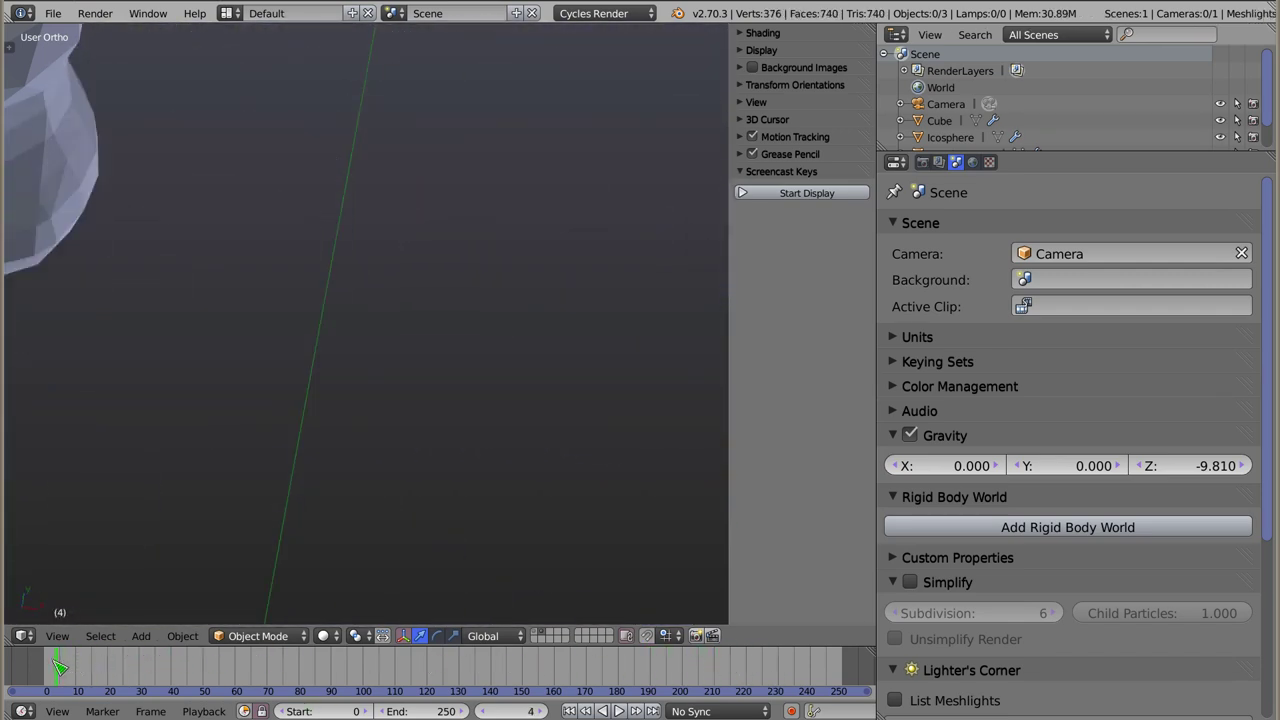
# Step: Orbit around the scene and jump to frame 33 to show the fluid
pyautogui.scroll(-5, 285, 458)
pyautogui.rightClick(283, 299)
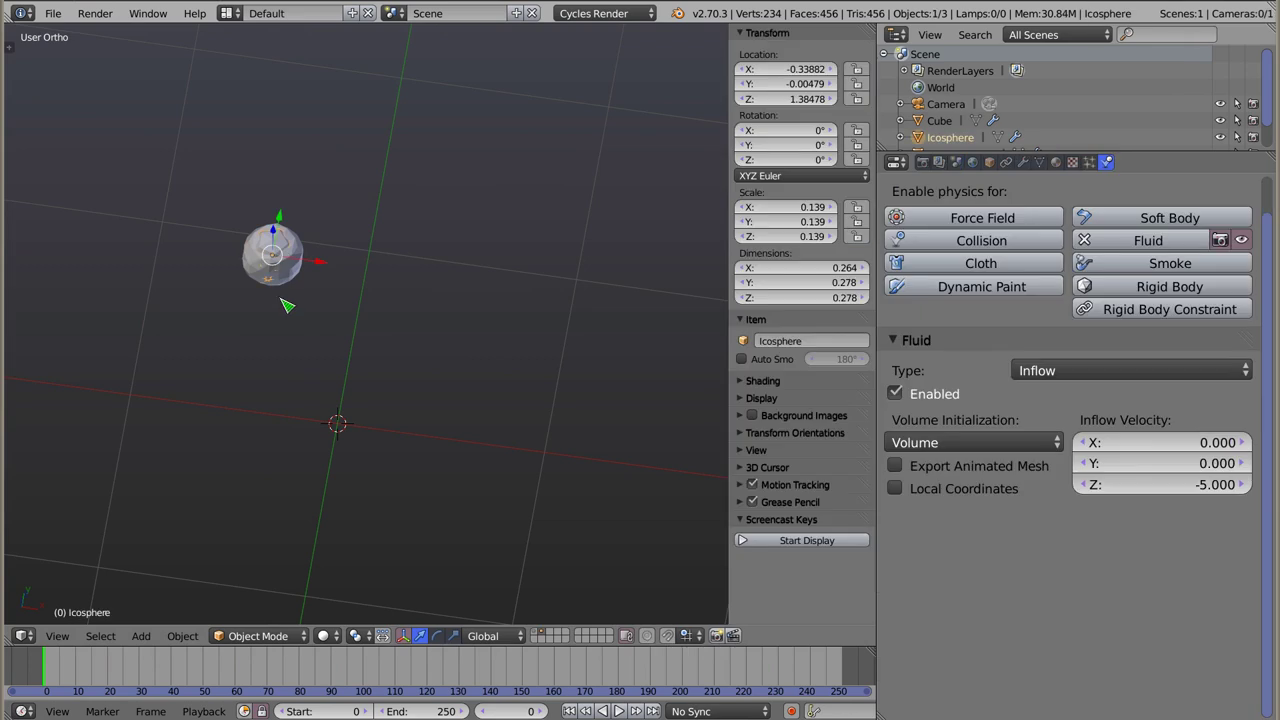
pyautogui.moveTo(321, 259)
pyautogui.mouseDown(button='middle')
pyautogui.moveTo(337, 163)
pyautogui.moveTo(349, 297)
pyautogui.moveTo(429, 343)
pyautogui.moveTo(208, 568)
pyautogui.mouseUp(button='middle')
pyautogui.click(151, 675)
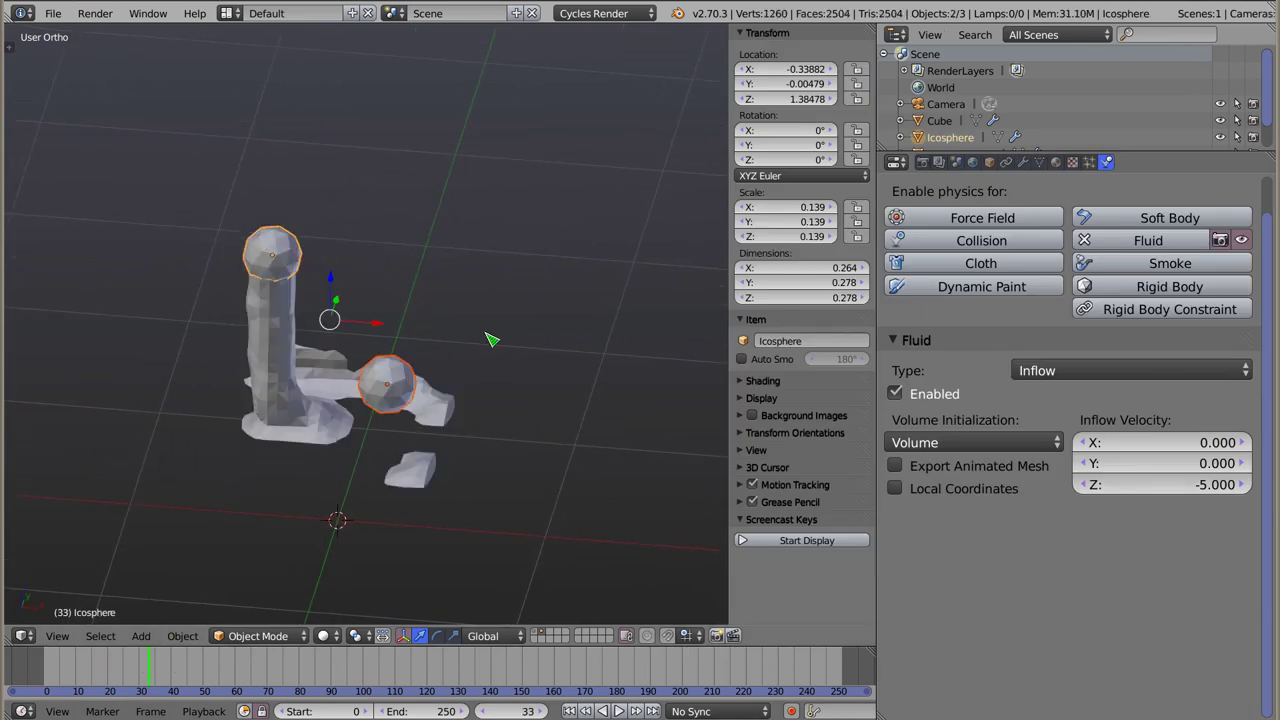
# Step: Scale the outflow sphere Icosphere.001 from 0.139 up to 0.216 and compare it with the inflow icosphere
pyautogui.rightClick(405, 400)
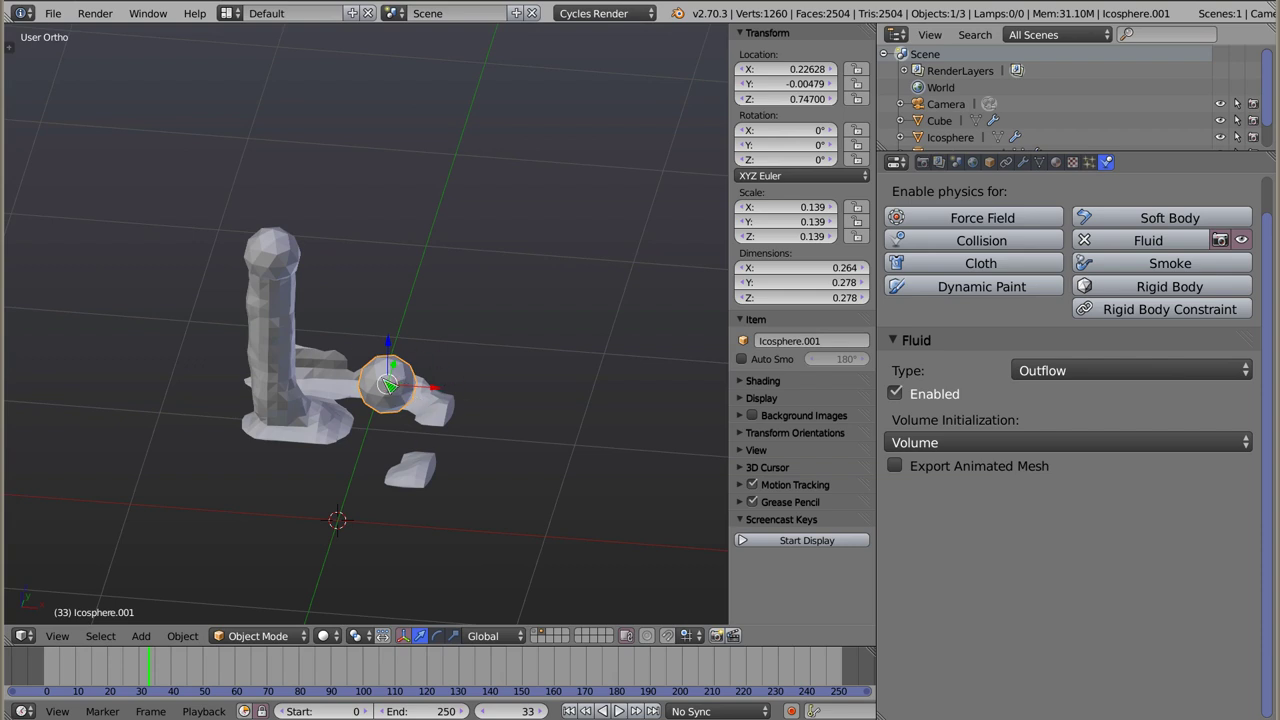
pyautogui.press('s')
pyautogui.click(471, 414)
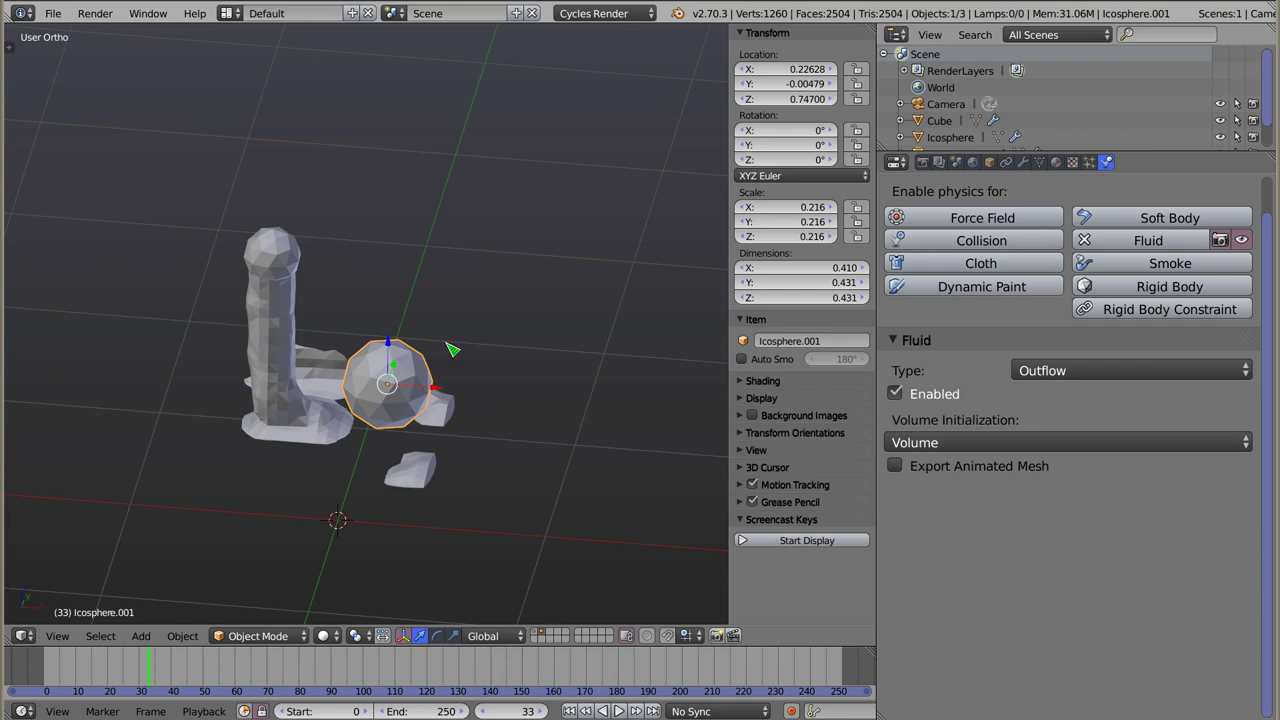
pyautogui.rightClick(272, 253)
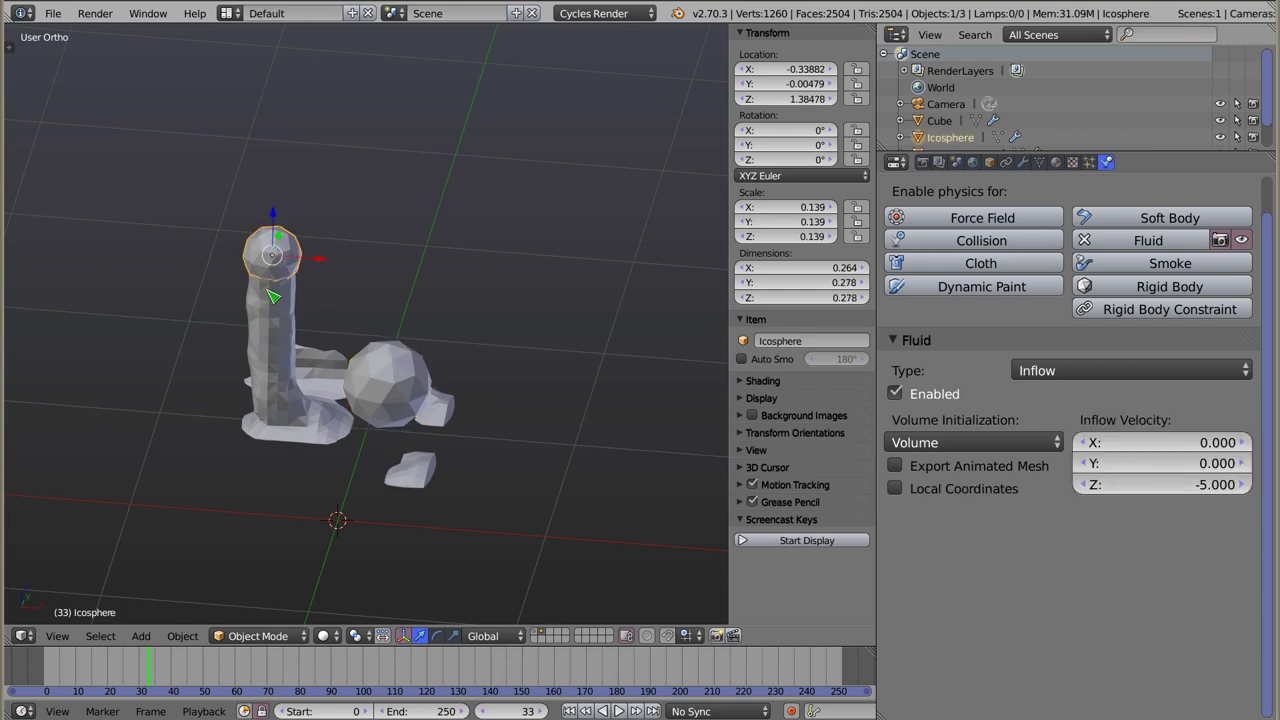
pyautogui.scroll(2, 275, 310)
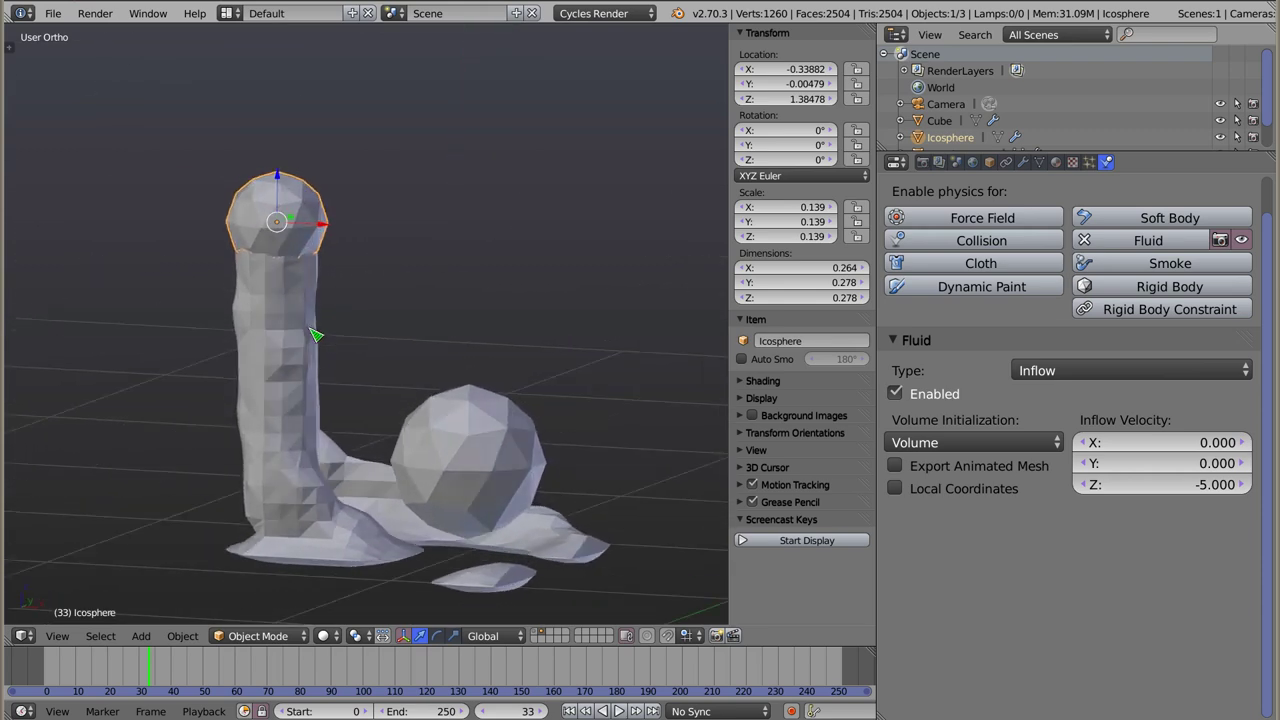
pyautogui.moveTo(430, 395)
pyautogui.mouseDown(button='middle')
pyautogui.moveTo(371, 394)
pyautogui.moveTo(386, 314)
pyautogui.moveTo(437, 297)
pyautogui.moveTo(340, 343)
pyautogui.moveTo(491, 391)
pyautogui.moveTo(337, 274)
pyautogui.moveTo(323, 320)
pyautogui.mouseUp(button='middle')
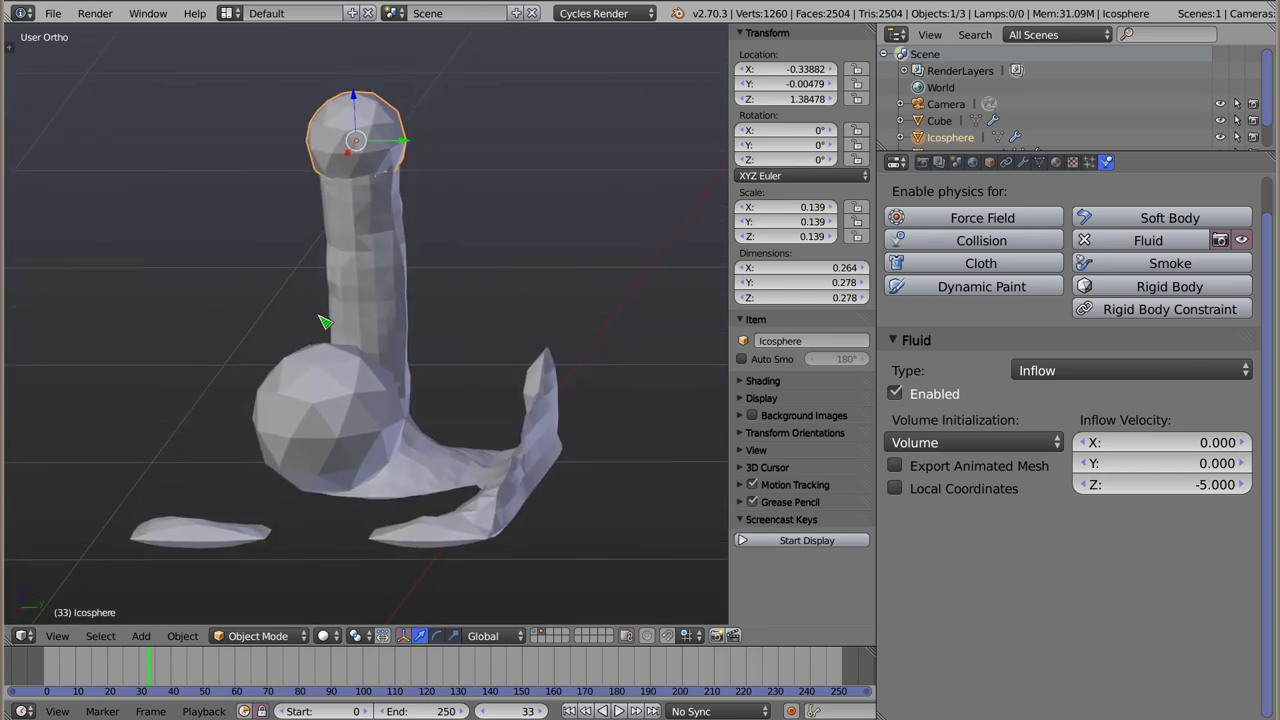